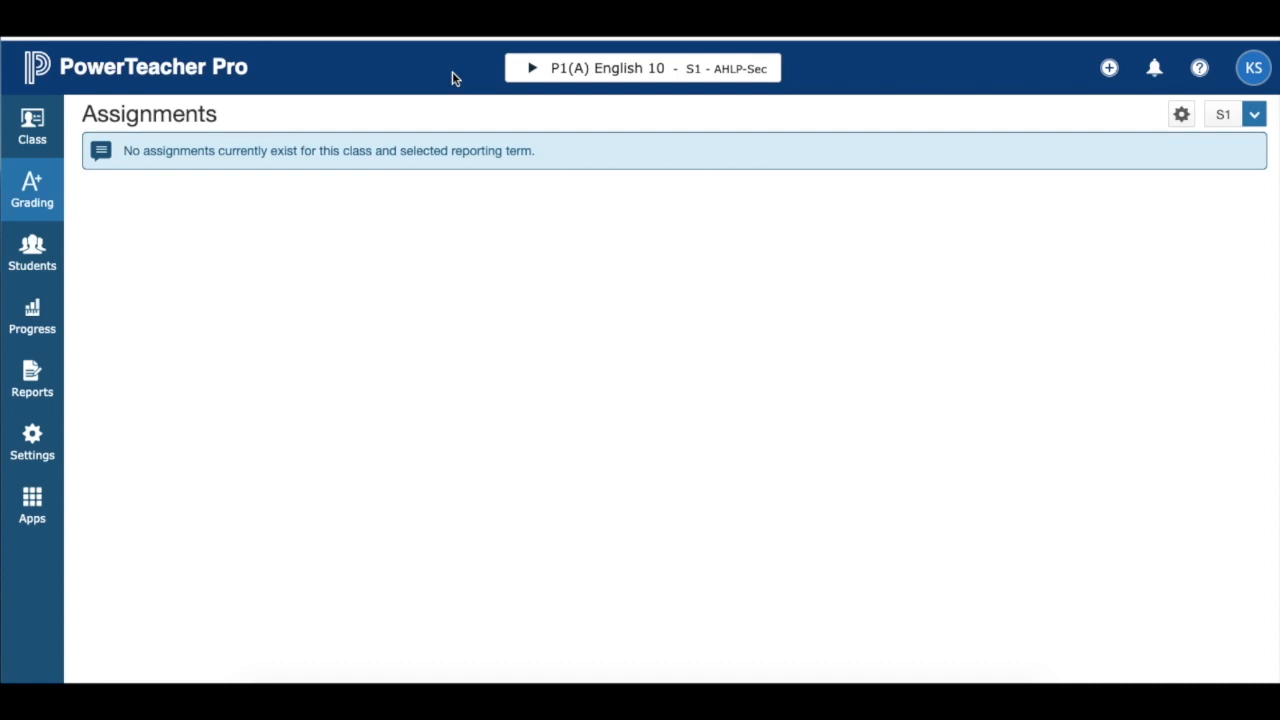
# - Select the P1(A) English 10 class and show its grading categories
pyautogui.click(533, 72)
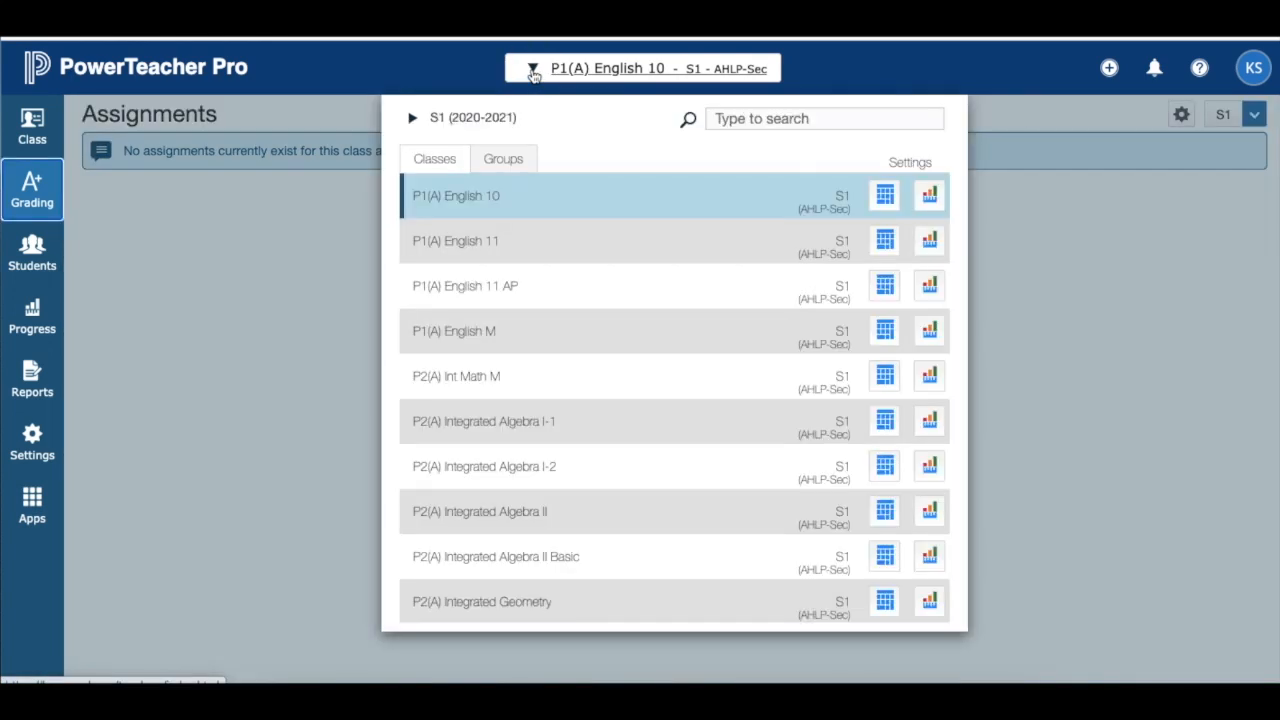
pyautogui.click(461, 199)
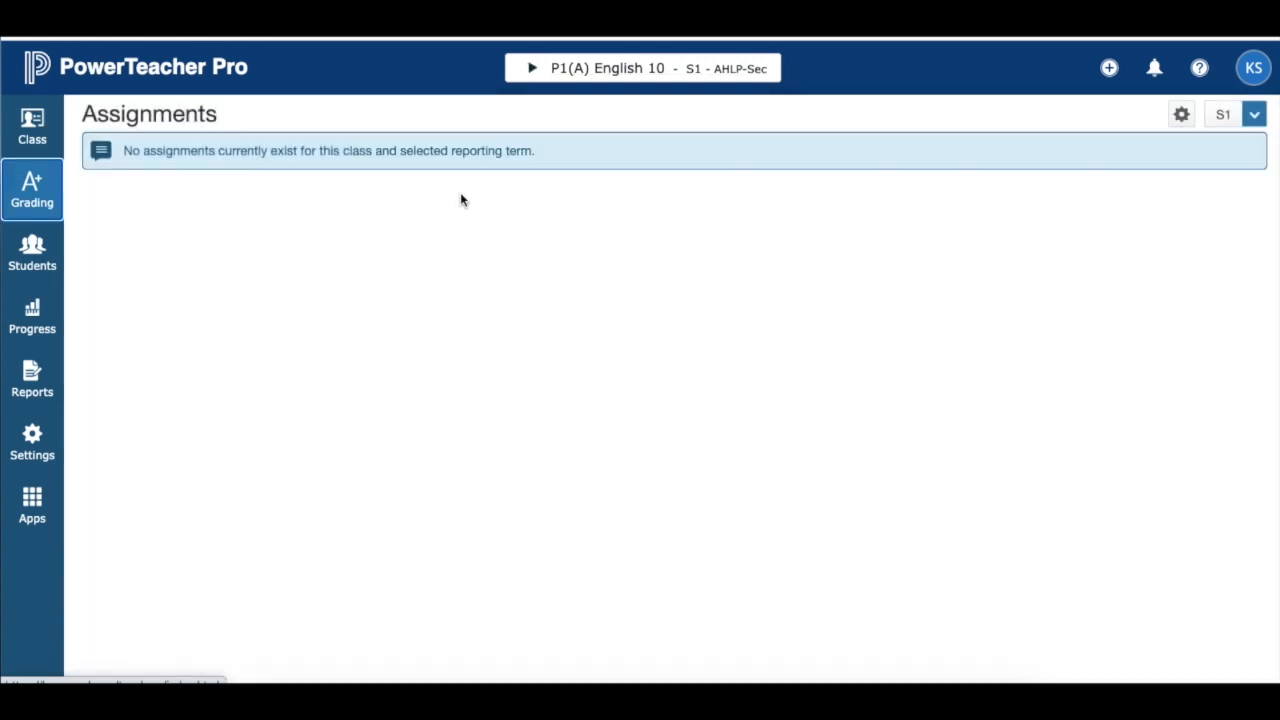
pyautogui.click(32, 189)
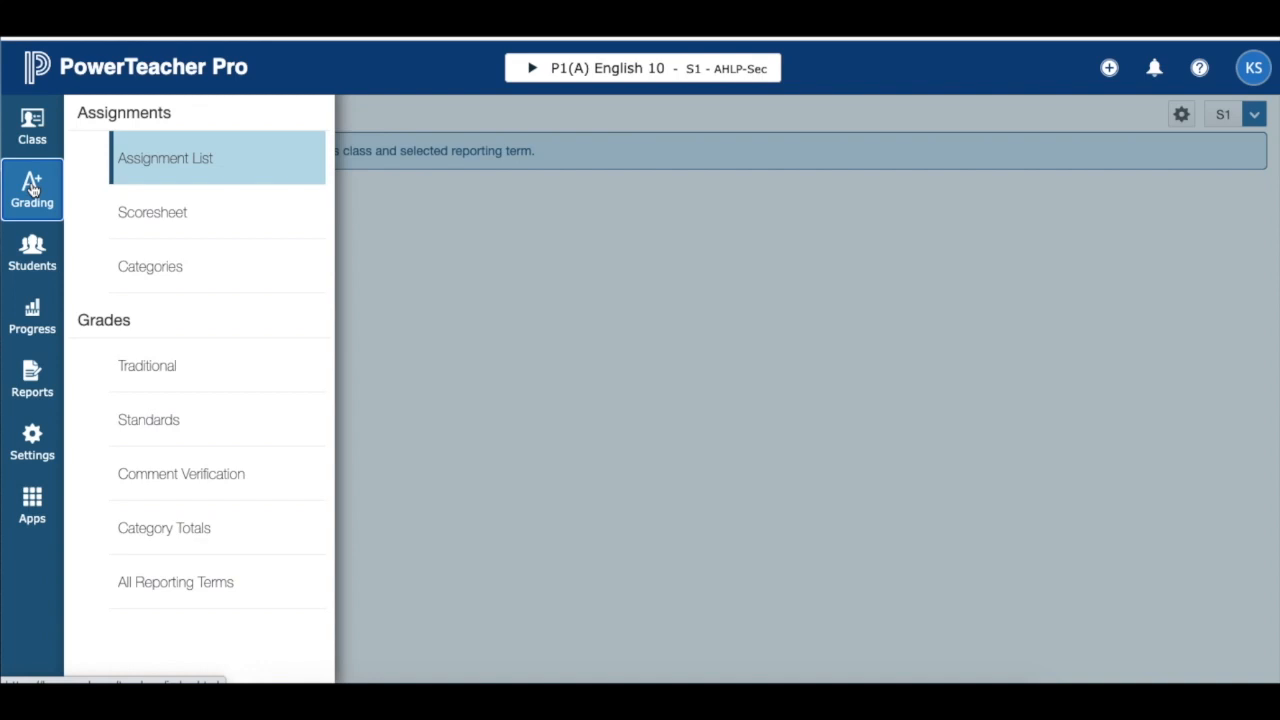
pyautogui.click(166, 268)
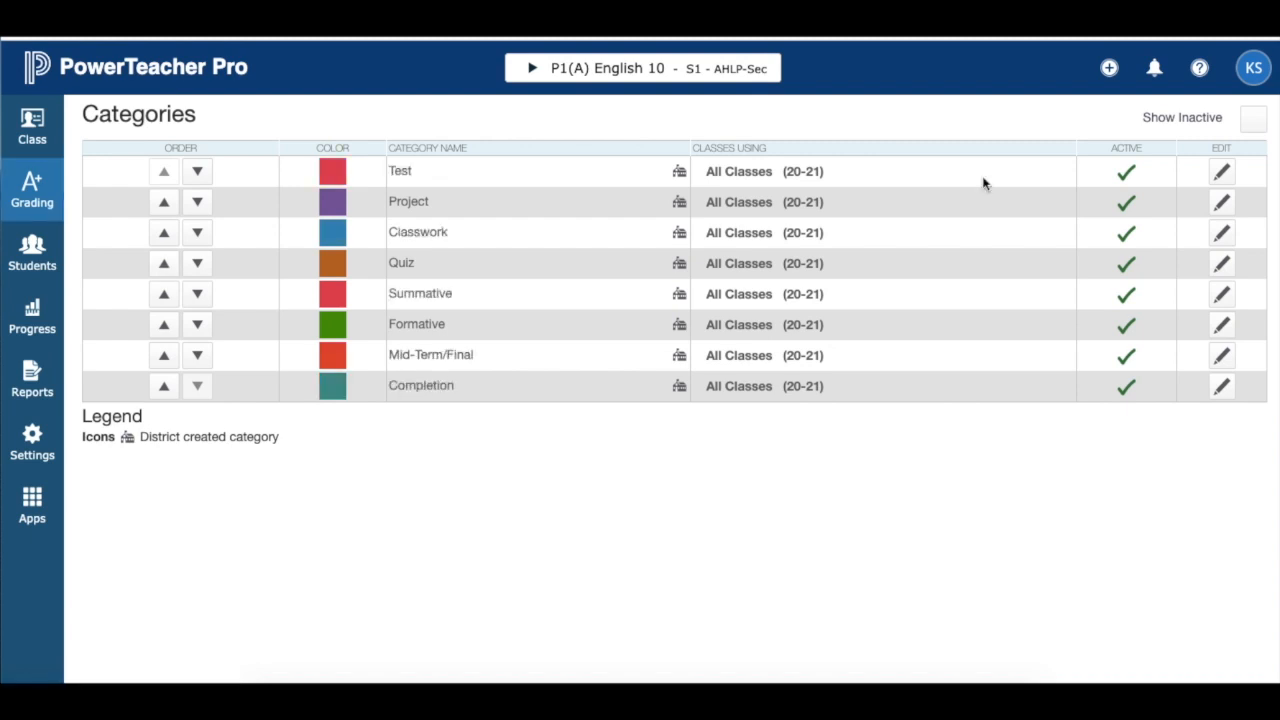
# - Create and save a grading category named Daily Lessons with the color Blue
pyautogui.click(1110, 70)
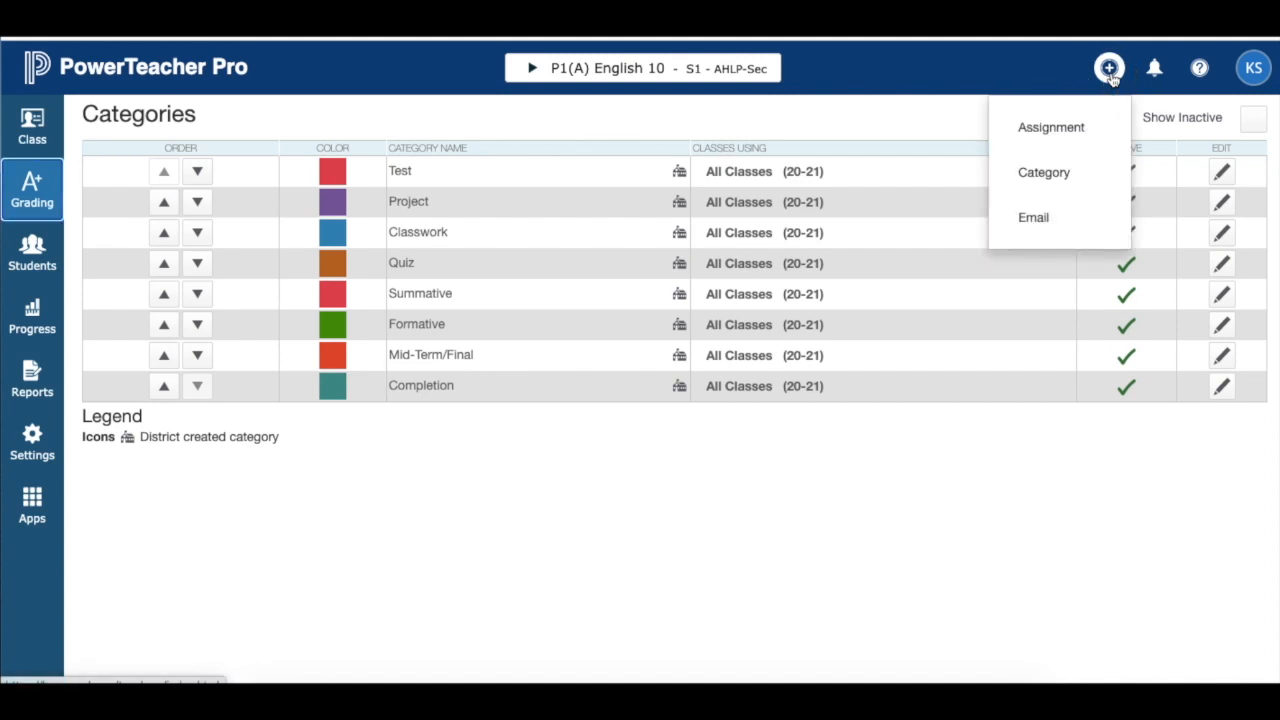
pyautogui.click(1043, 174)
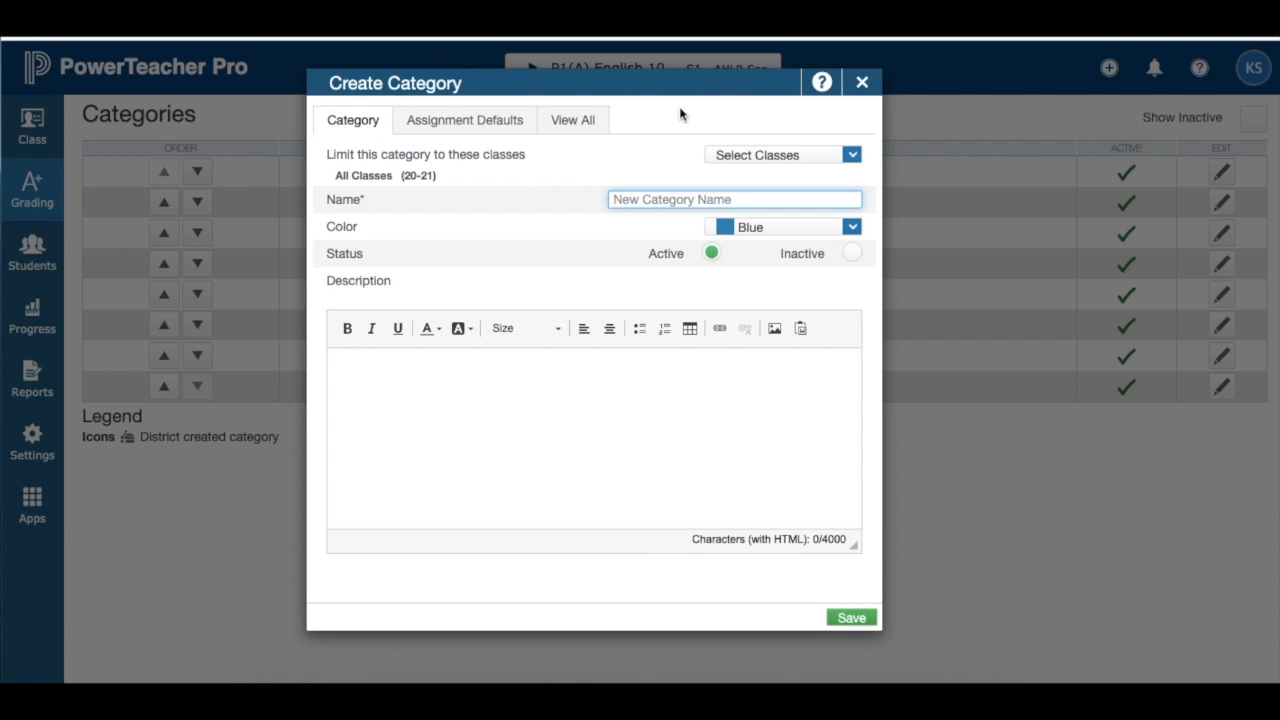
pyautogui.write('Di')
pyautogui.press('BackSpace')
pyautogui.write('aily Lessons')
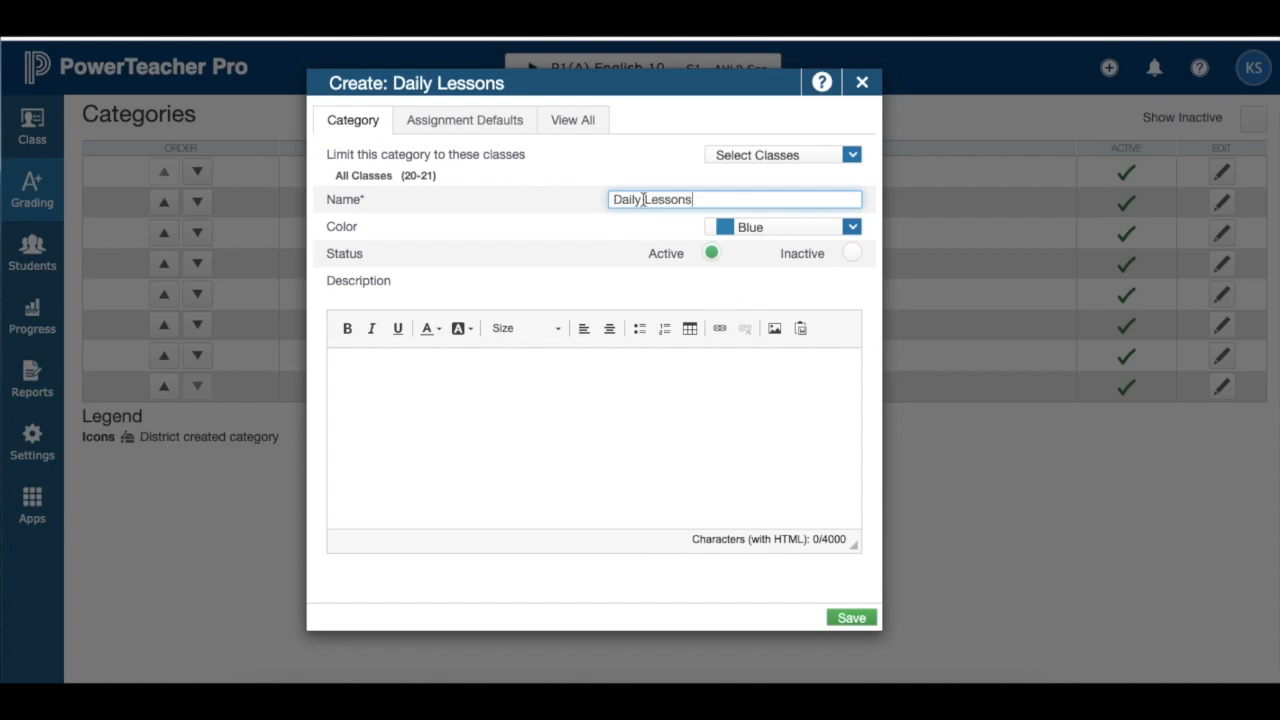
pyautogui.click(851, 229)
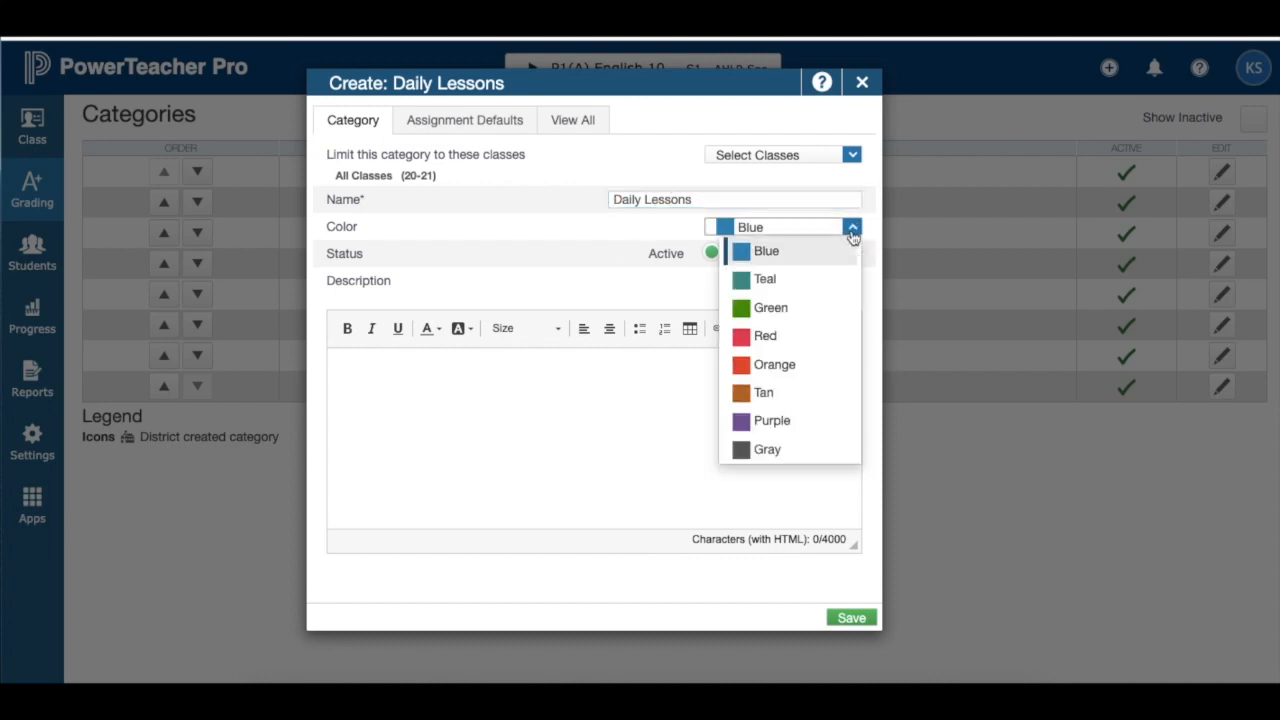
pyautogui.click(851, 229)
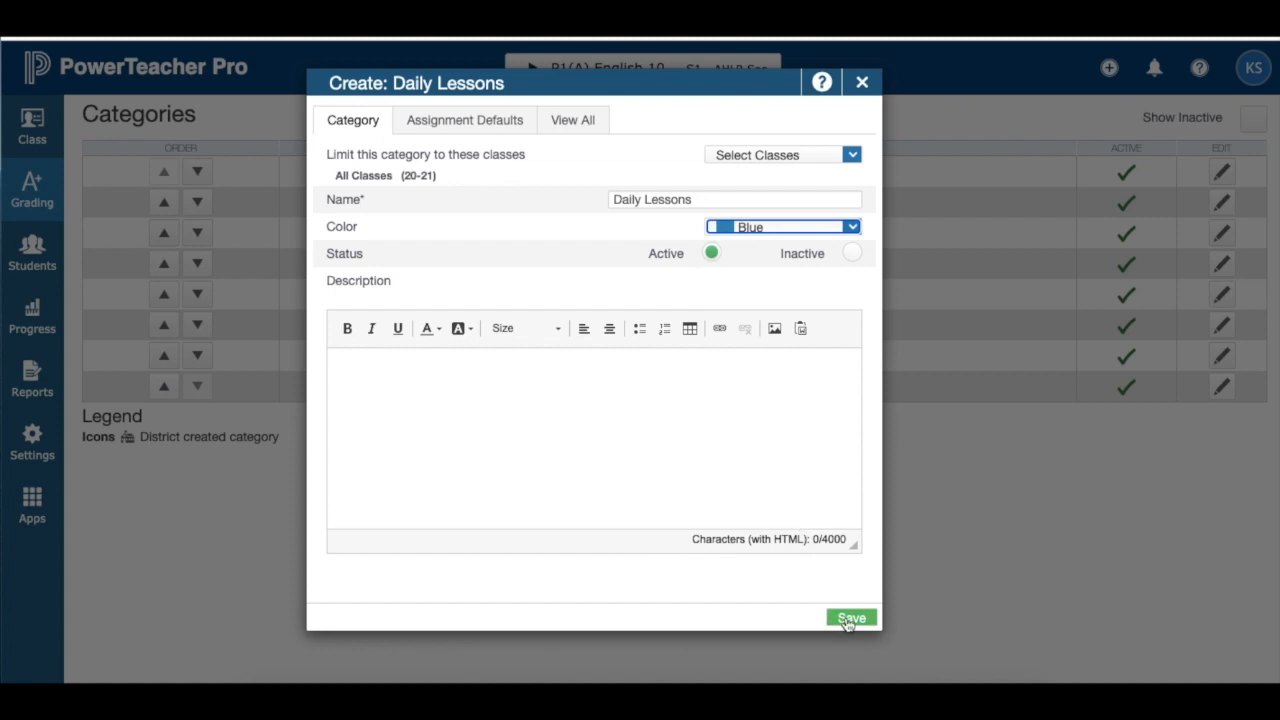
pyautogui.click(848, 619)
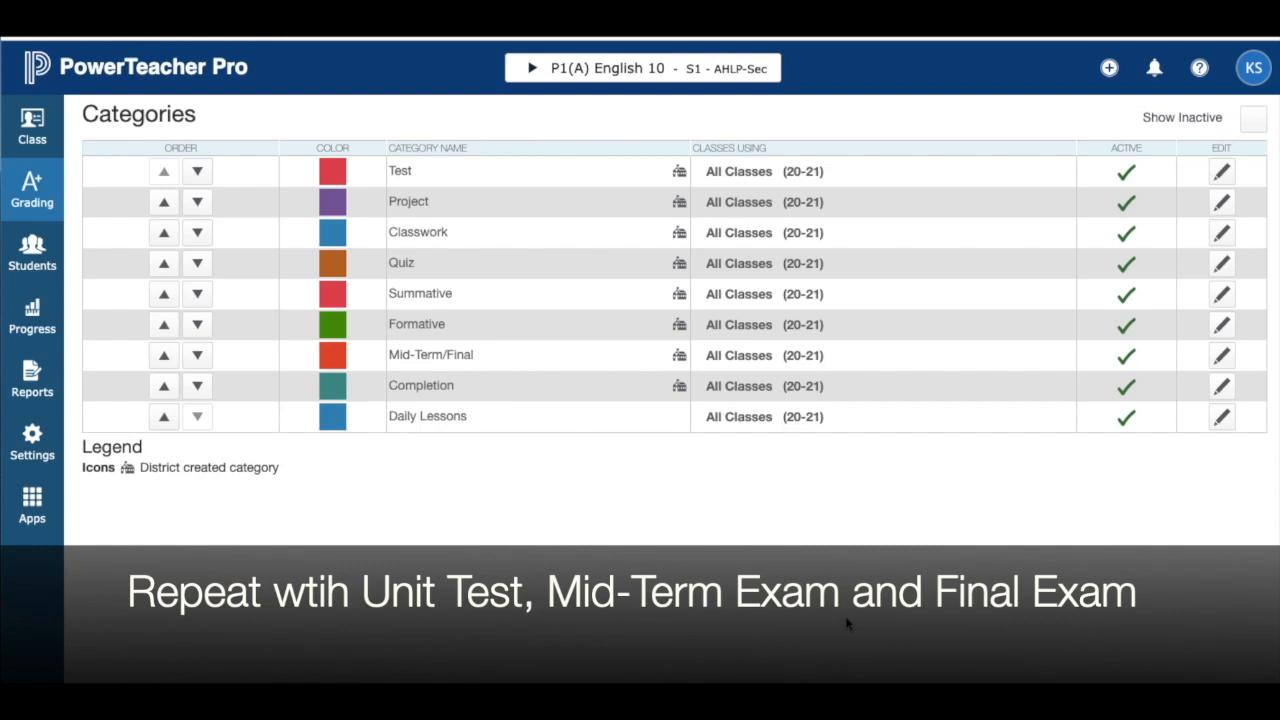
# - Create and save a grading category named Unit Tests with the color Teal
pyautogui.click(1109, 67)
pyautogui.click(1055, 172)
pyautogui.write('Unit Tests')
pyautogui.click(851, 227)
pyautogui.click(800, 277)
pyautogui.click(850, 619)
# - Create and save a grading category named Mid-Term Exam with the color Green
pyautogui.click(1109, 67)
pyautogui.click(1050, 172)
pyautogui.write('Mid-Term Exam')
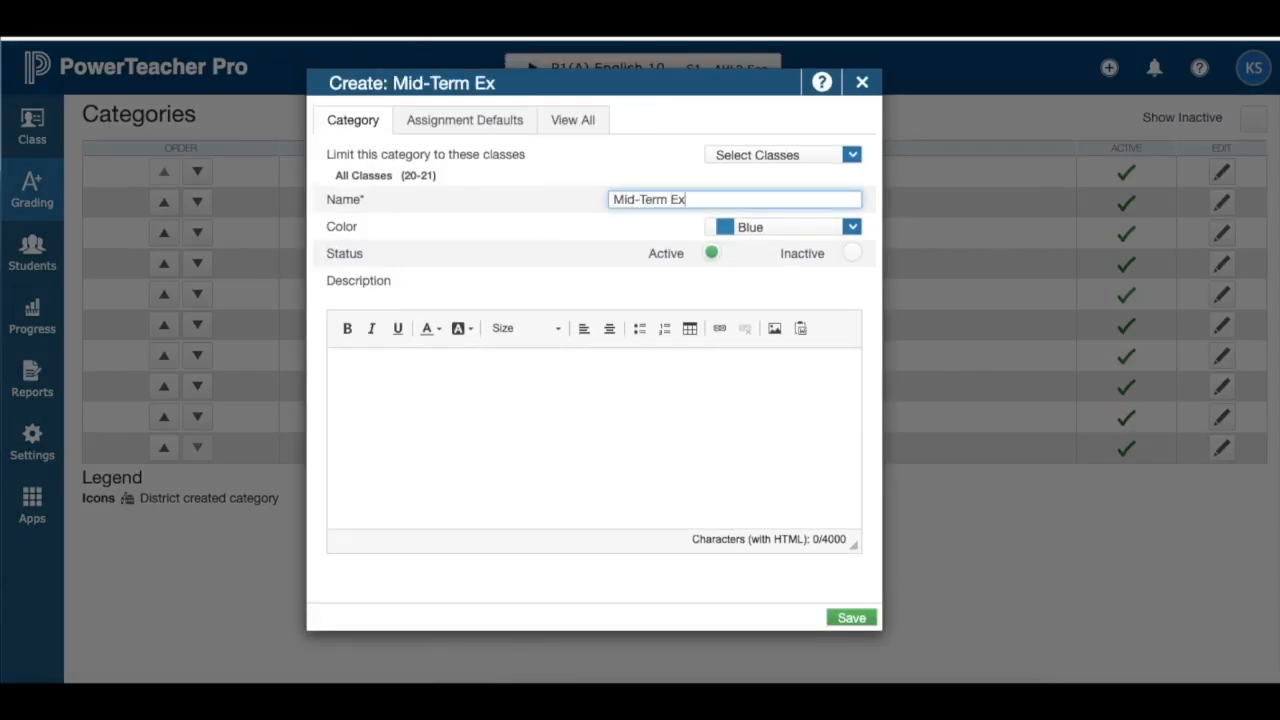
pyautogui.click(851, 227)
pyautogui.click(803, 310)
pyautogui.click(851, 617)
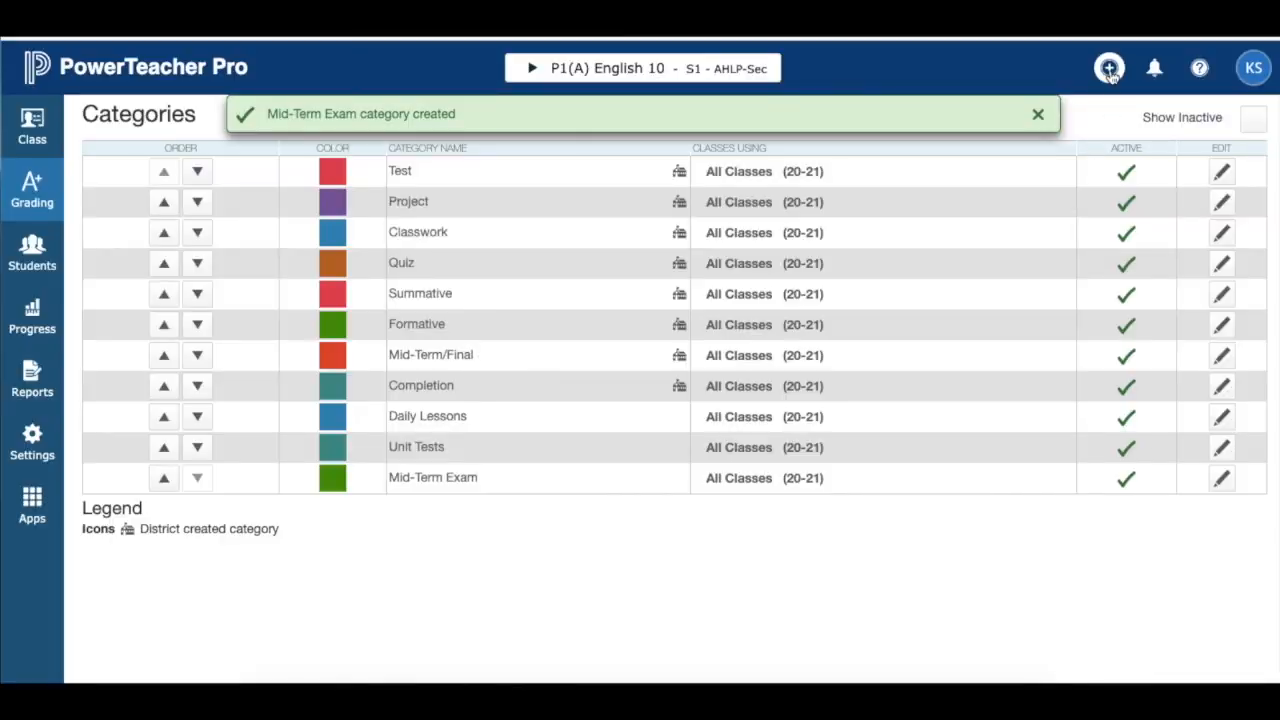
# - Create and save a grading category named Final Exam with the color Red
pyautogui.click(1109, 67)
pyautogui.click(1048, 172)
pyautogui.write('Final Exam')
pyautogui.click(851, 227)
pyautogui.click(766, 334)
pyautogui.click(853, 619)
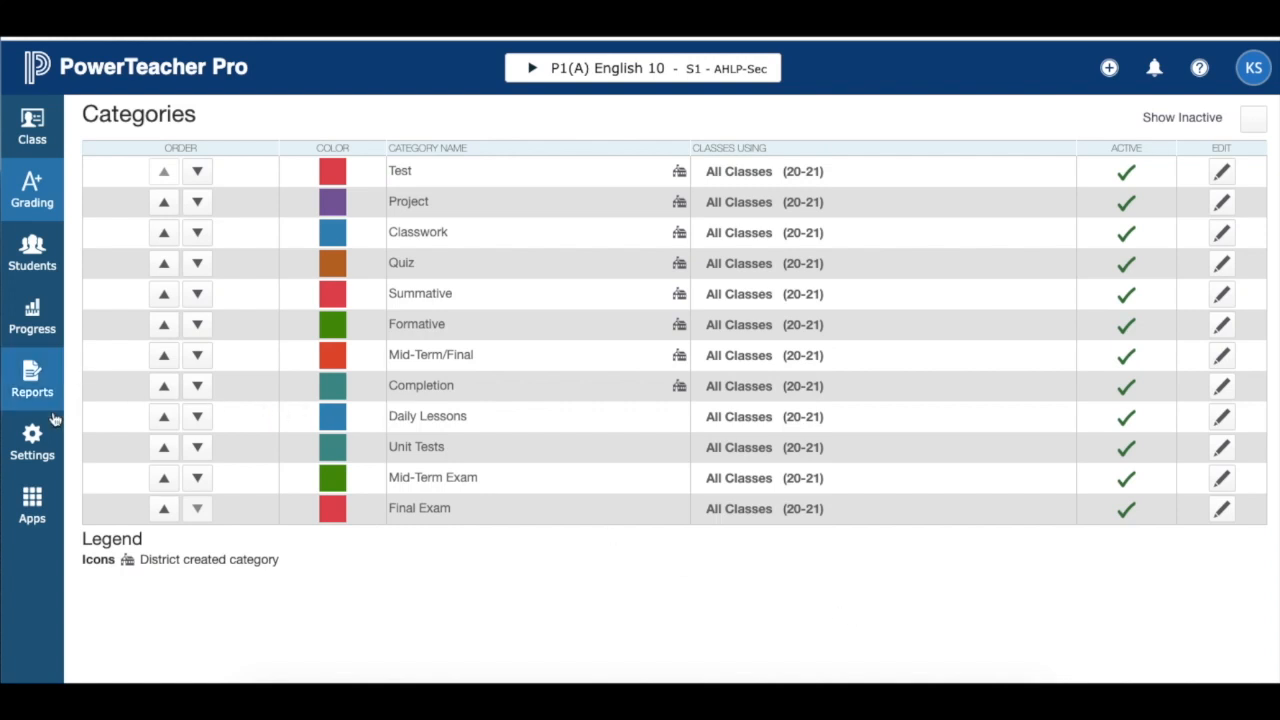
# - Edit the traditional grade calculation of P1(A) English 10 for term S1 and add three more rows to its formula
pyautogui.click(32, 449)
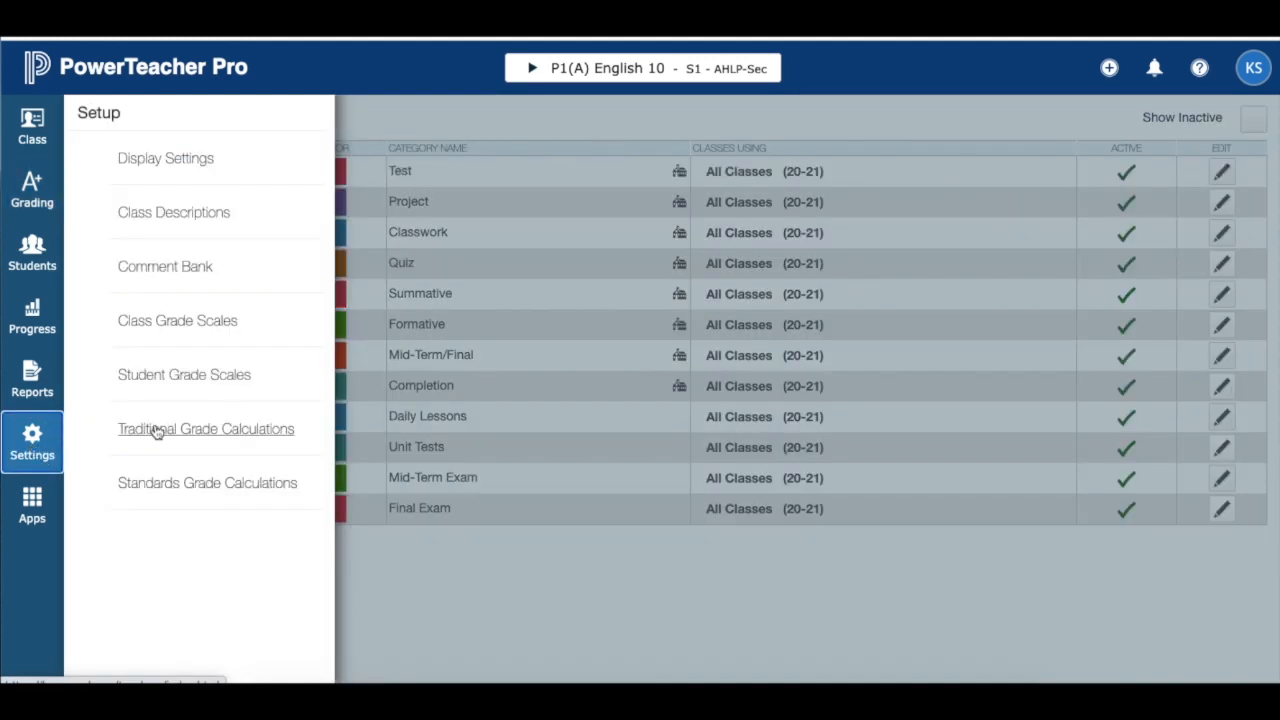
pyautogui.click(238, 433)
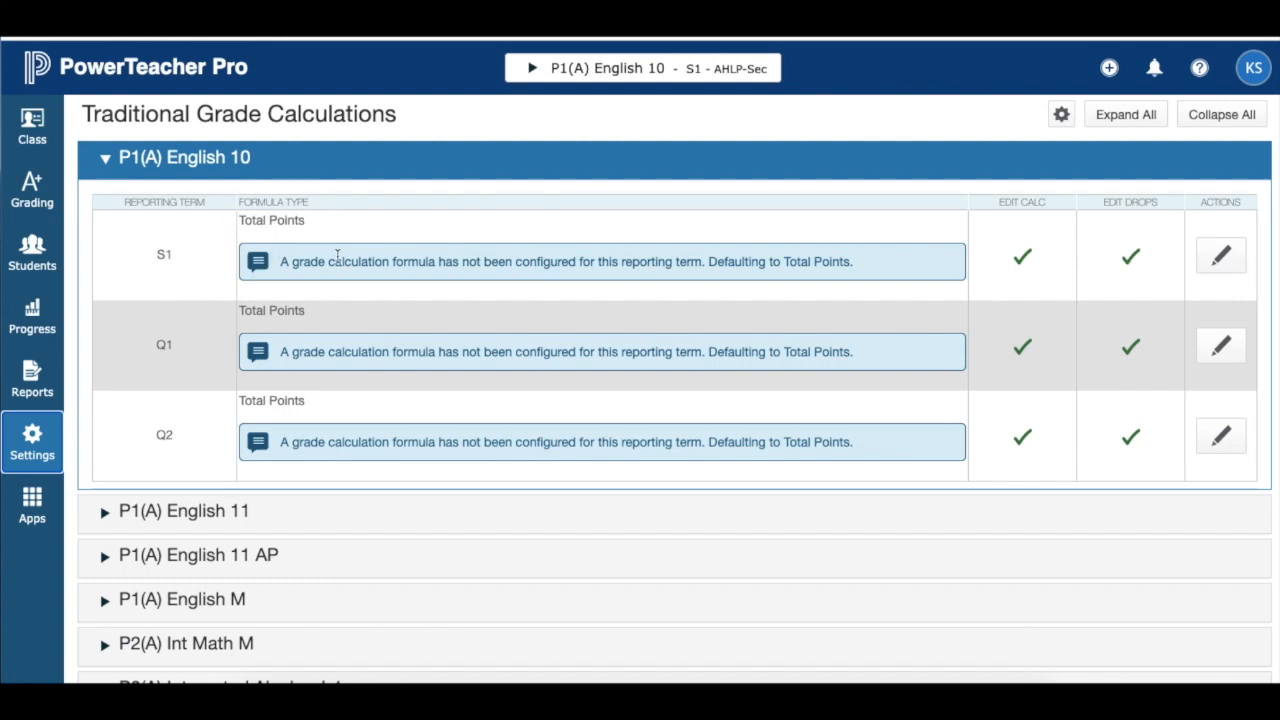
pyautogui.click(1220, 259)
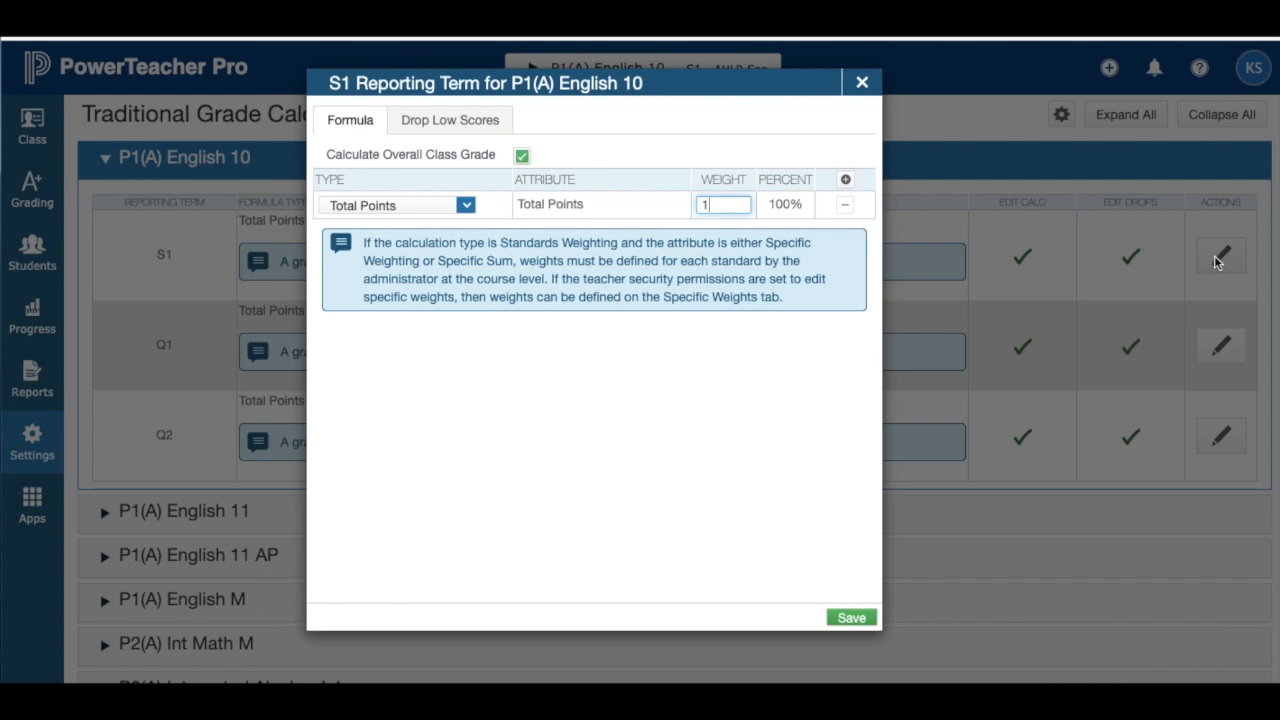
pyautogui.click(846, 181)
pyautogui.click(848, 181)
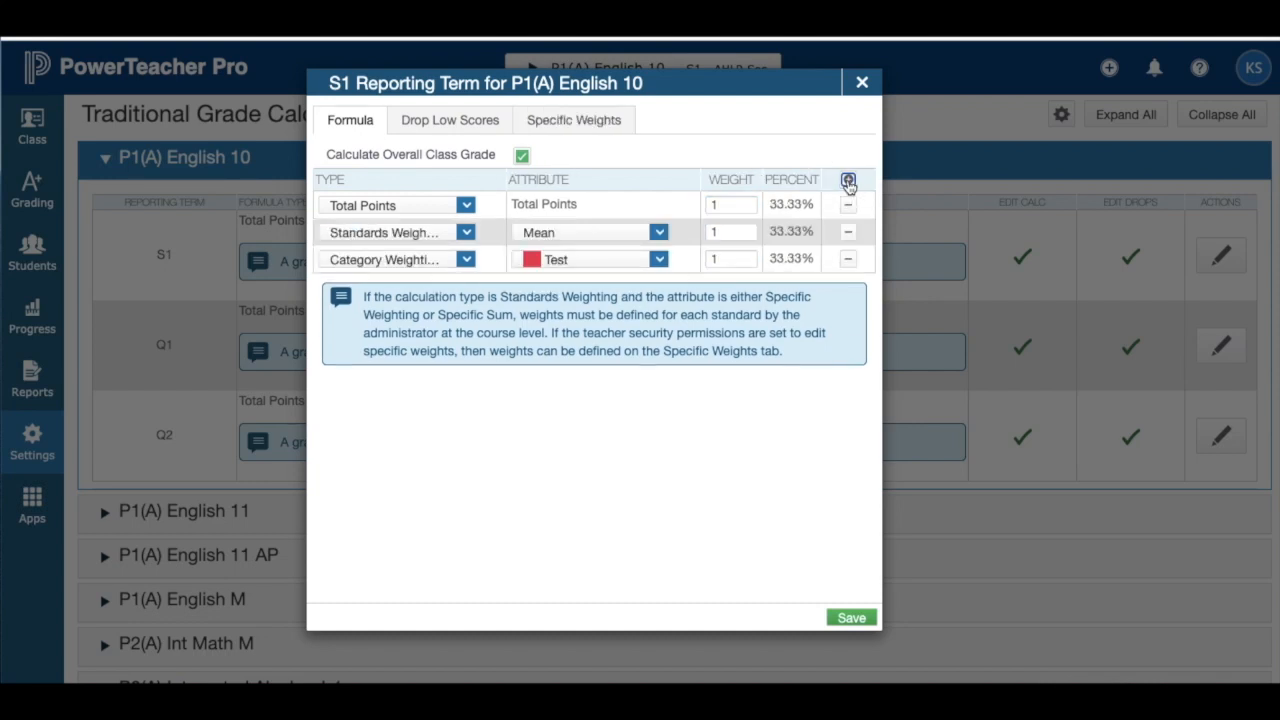
pyautogui.click(848, 181)
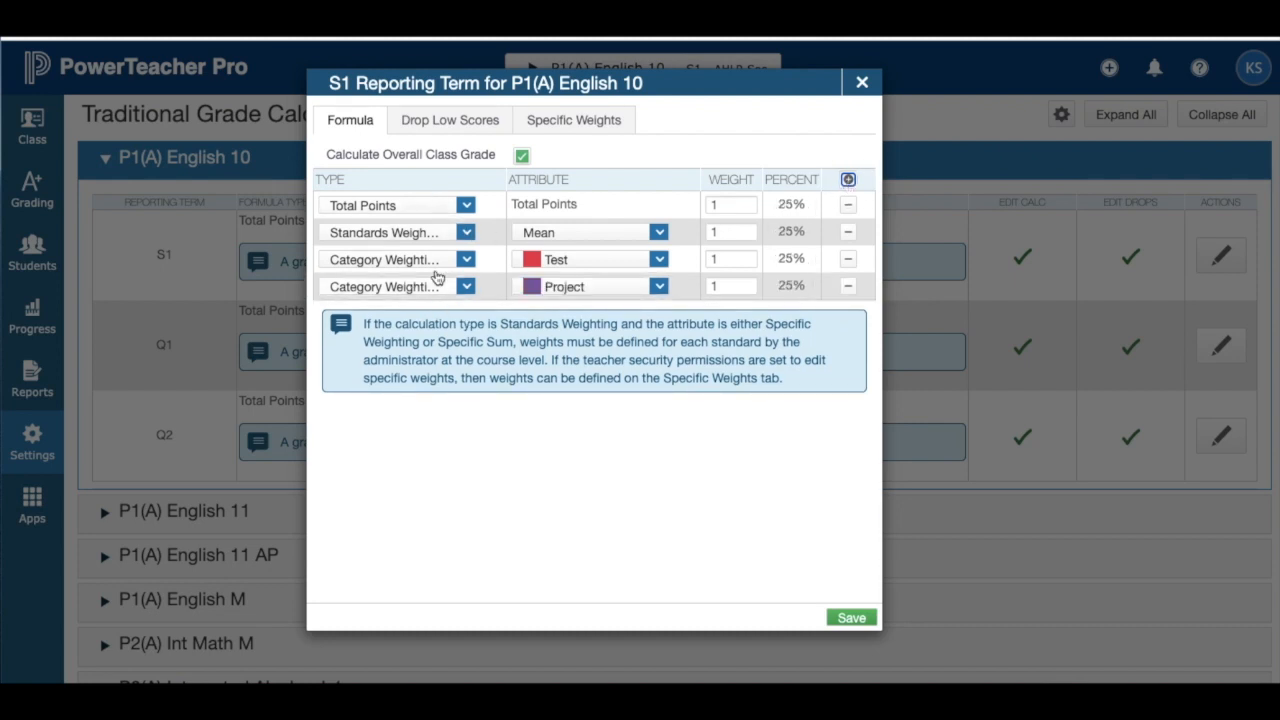
# - Set the first formula row to Category Weighting for Daily Lessons with a weight of 20
pyautogui.click(466, 206)
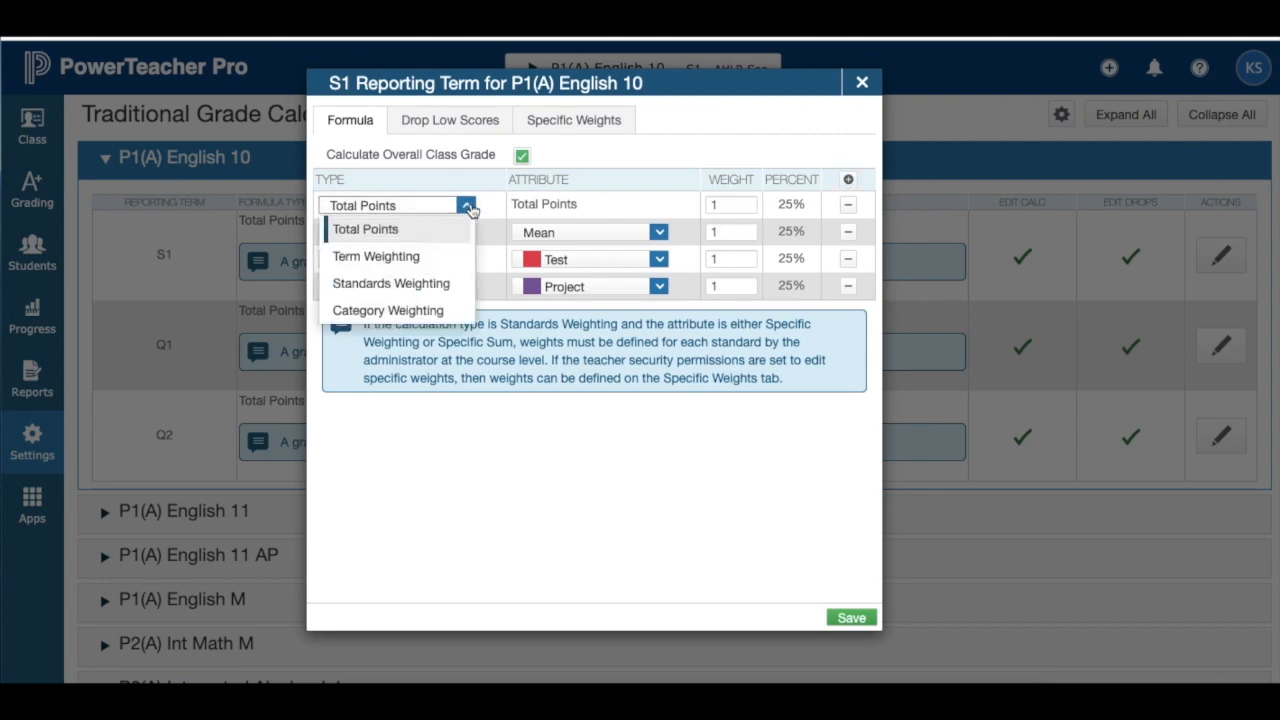
pyautogui.click(423, 312)
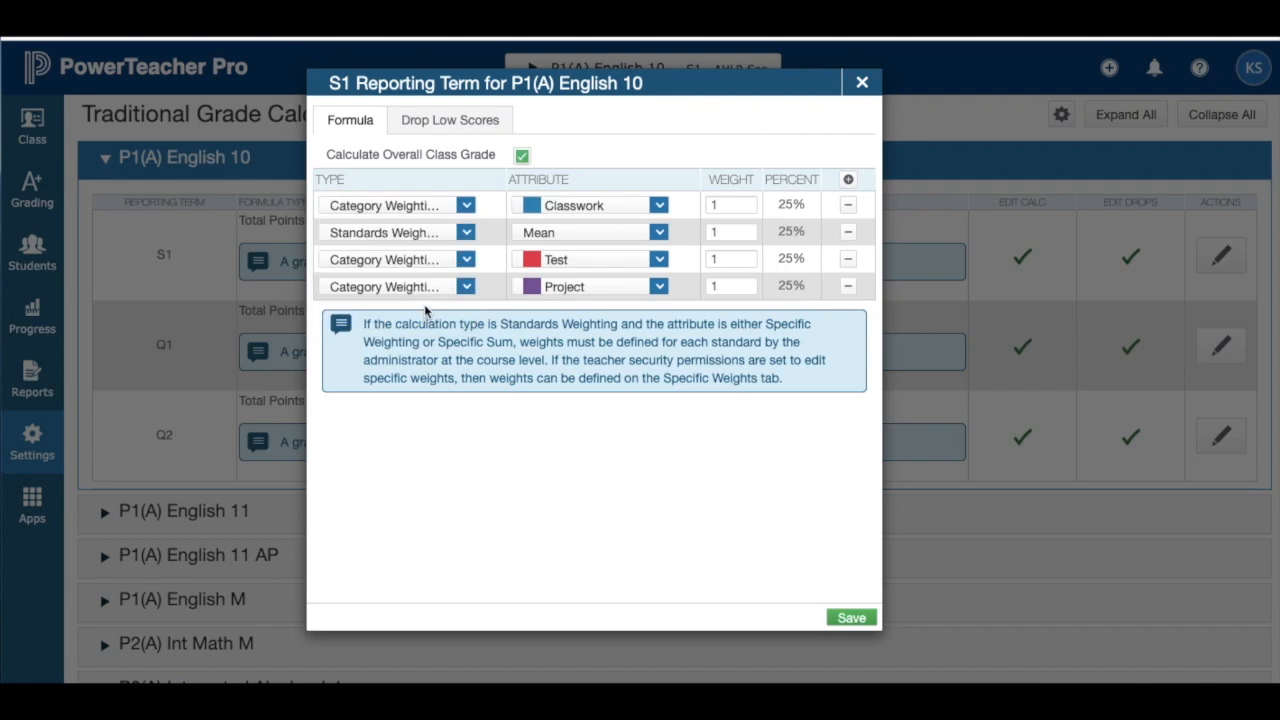
pyautogui.click(659, 206)
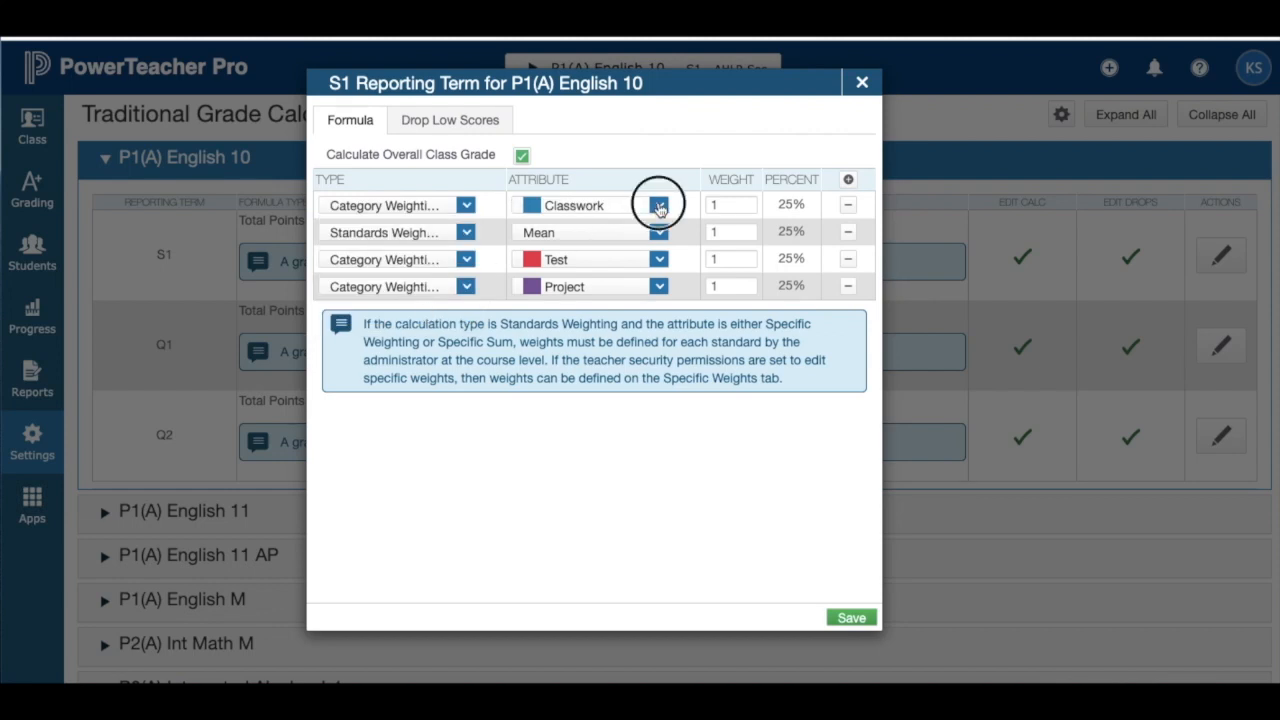
pyautogui.click(592, 459)
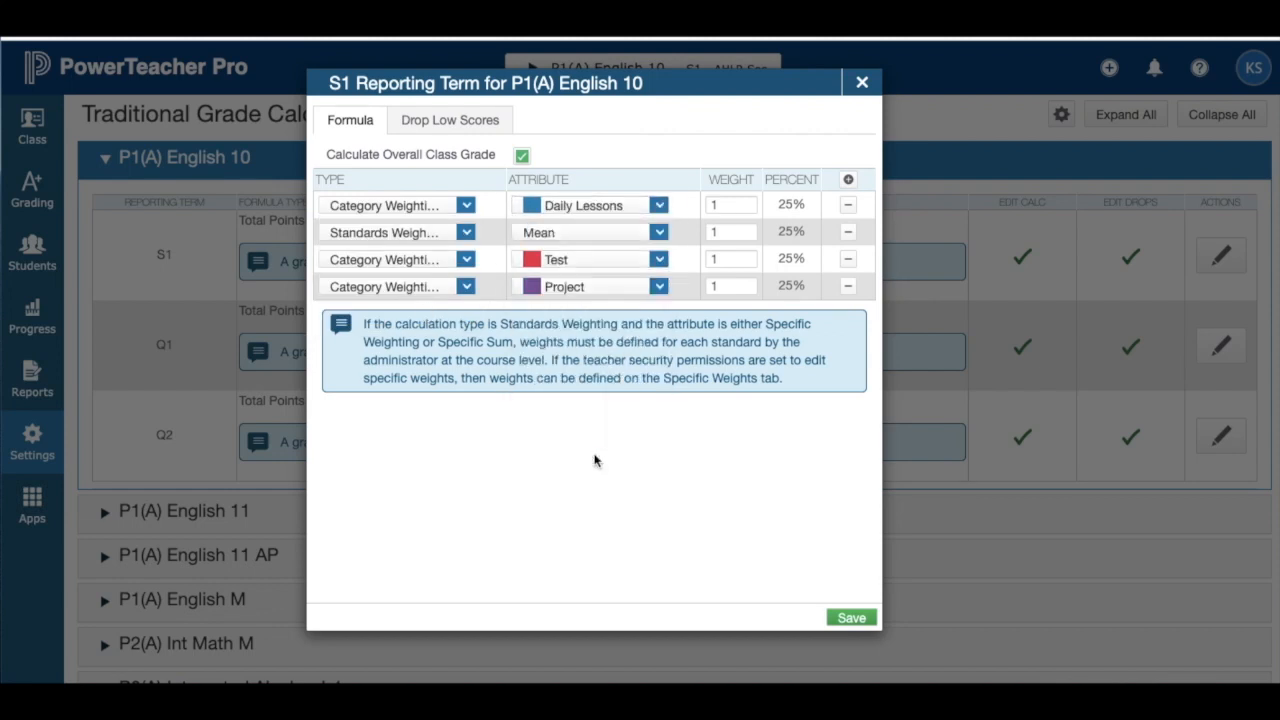
pyautogui.doubleClick(731, 205)
pyautogui.write('2')
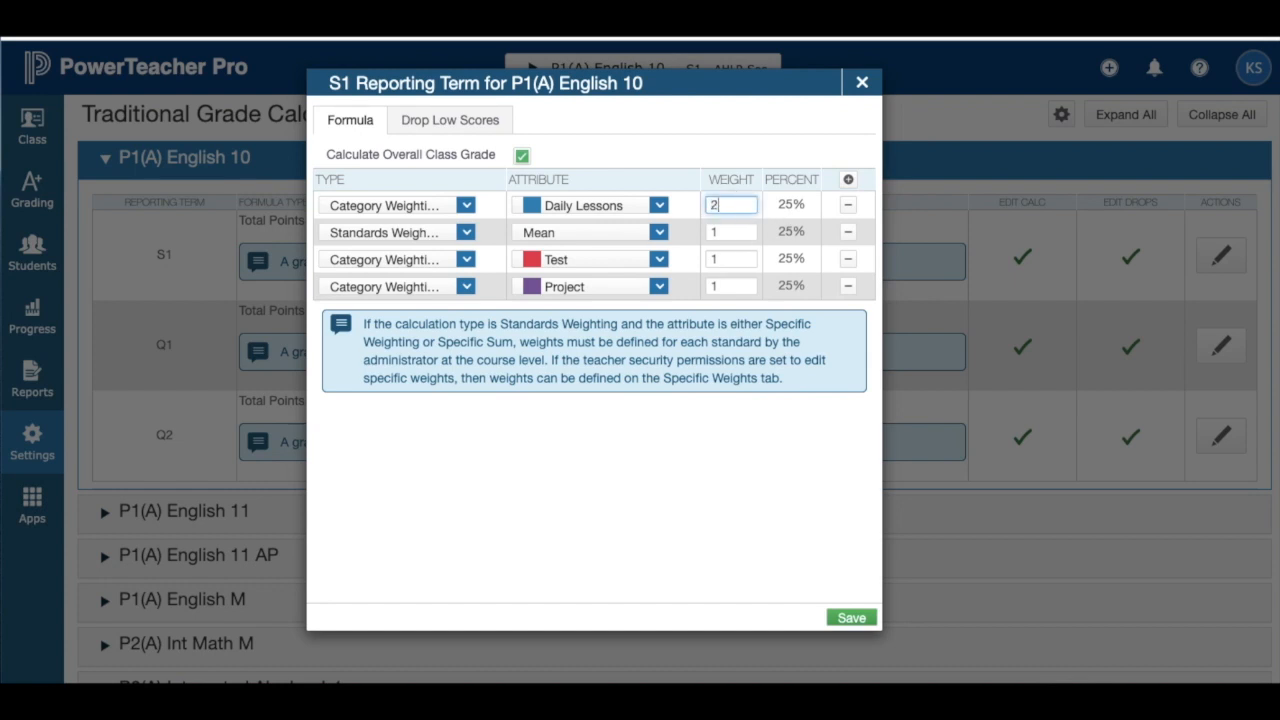
pyautogui.write('0')
pyautogui.press('Tab')
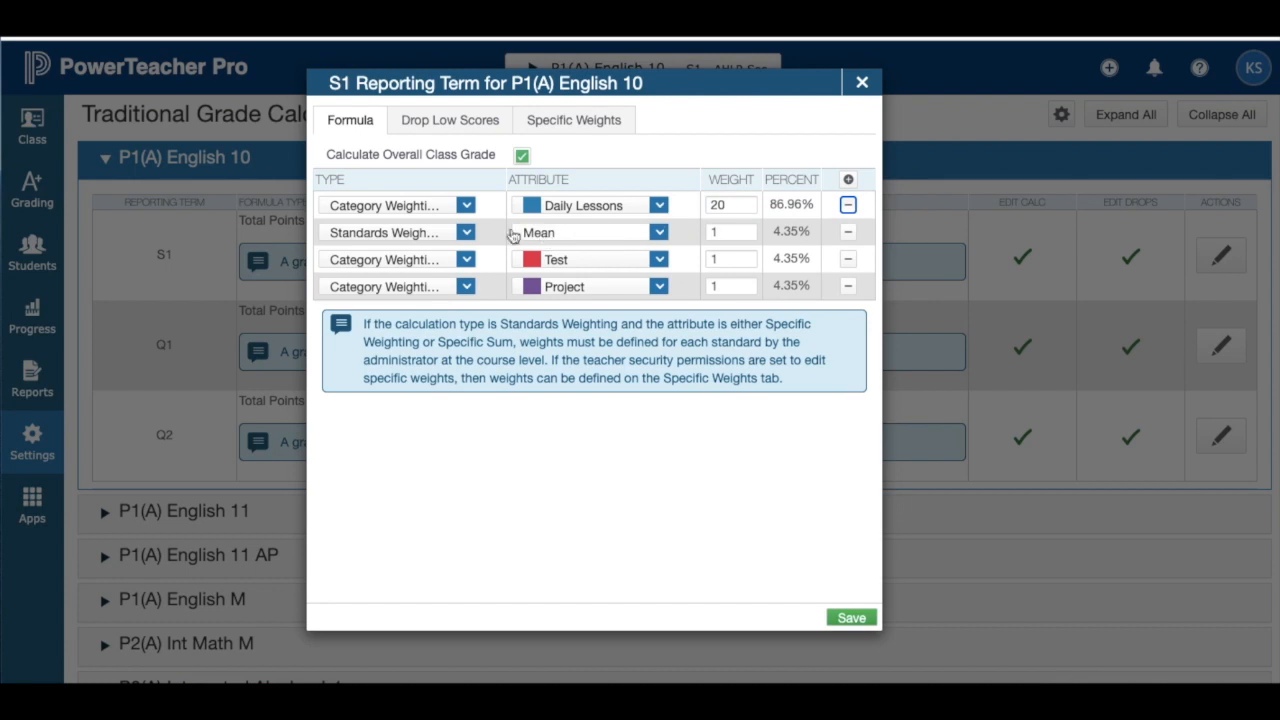
# - Set the second formula row to Category Weighting for Unit Tests with a weight of 25
pyautogui.click(465, 234)
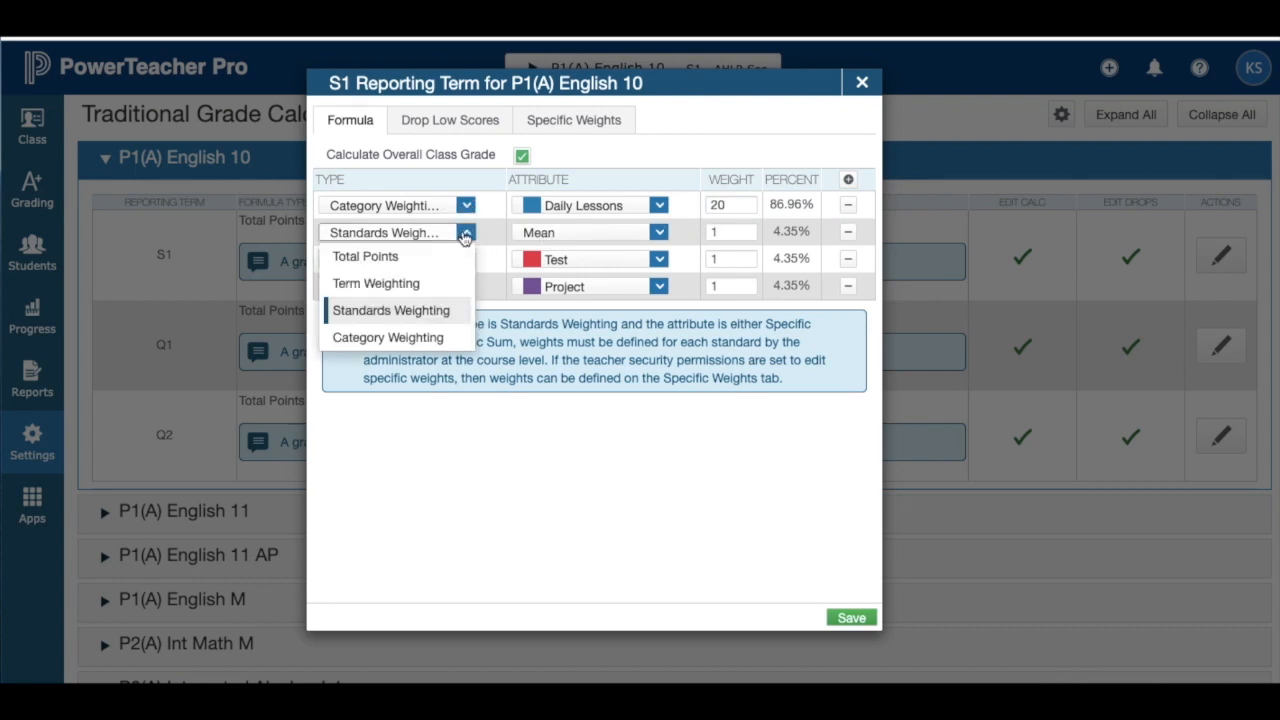
pyautogui.click(405, 338)
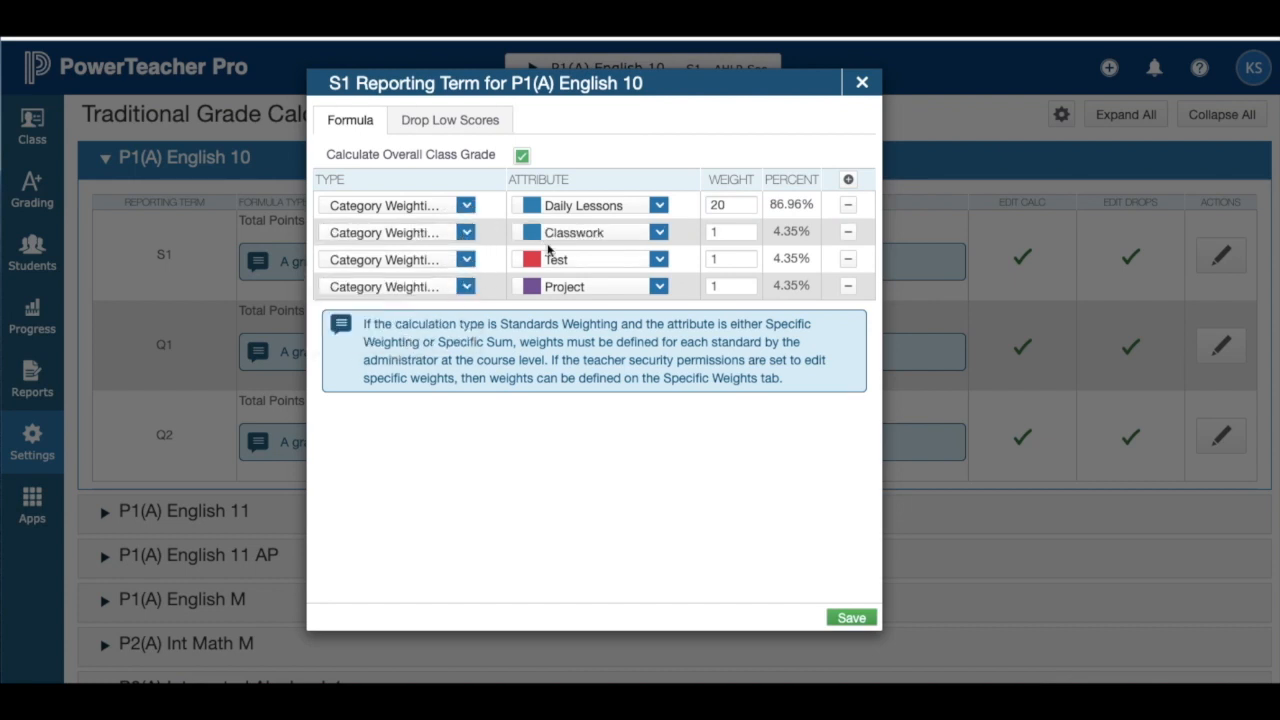
pyautogui.click(659, 233)
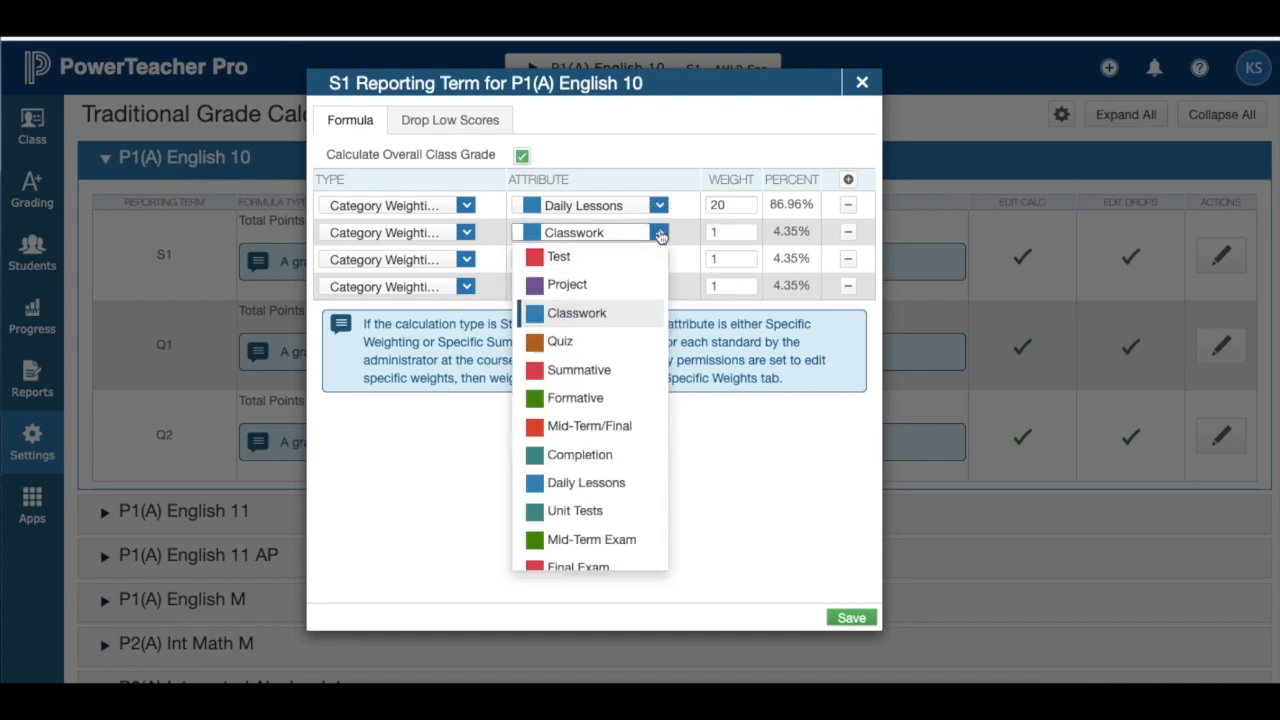
pyautogui.click(597, 515)
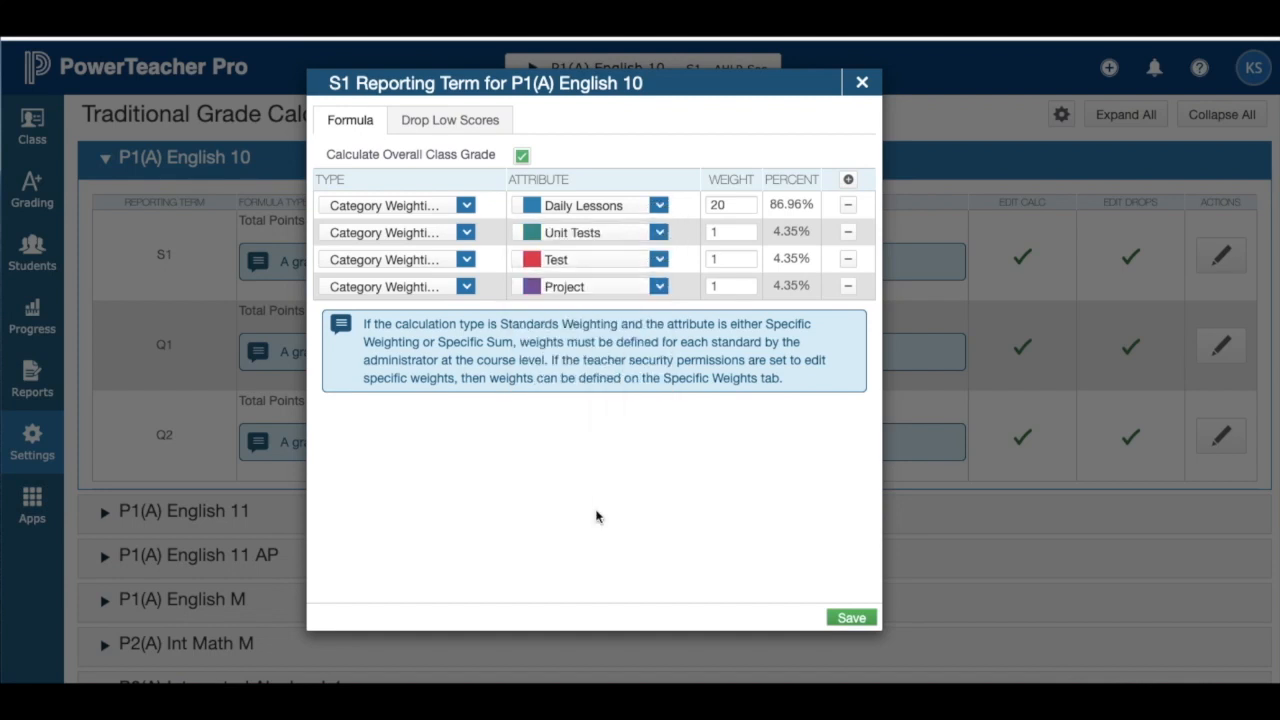
pyautogui.click(733, 233)
pyautogui.write('25')
pyautogui.press('Tab')
# - Set the third formula row to Category Weighting for Mid-Term Exam with a weight of 25
pyautogui.click(466, 259)
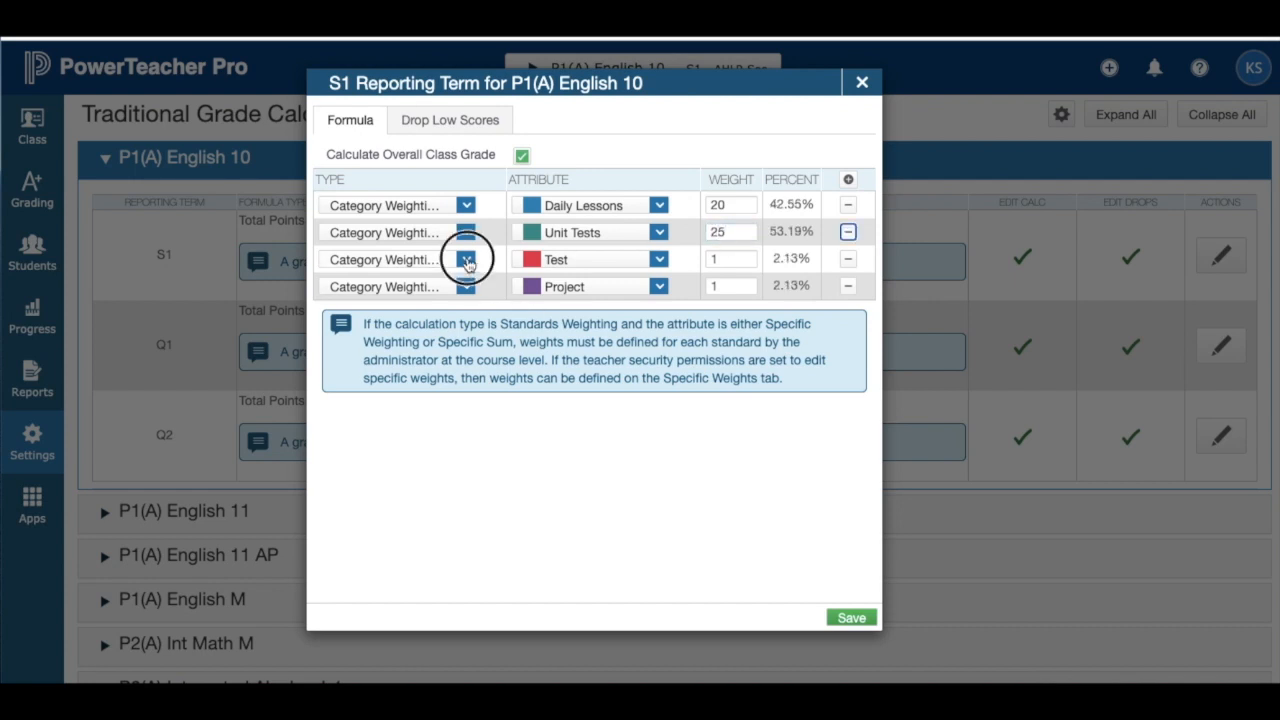
pyautogui.click(427, 366)
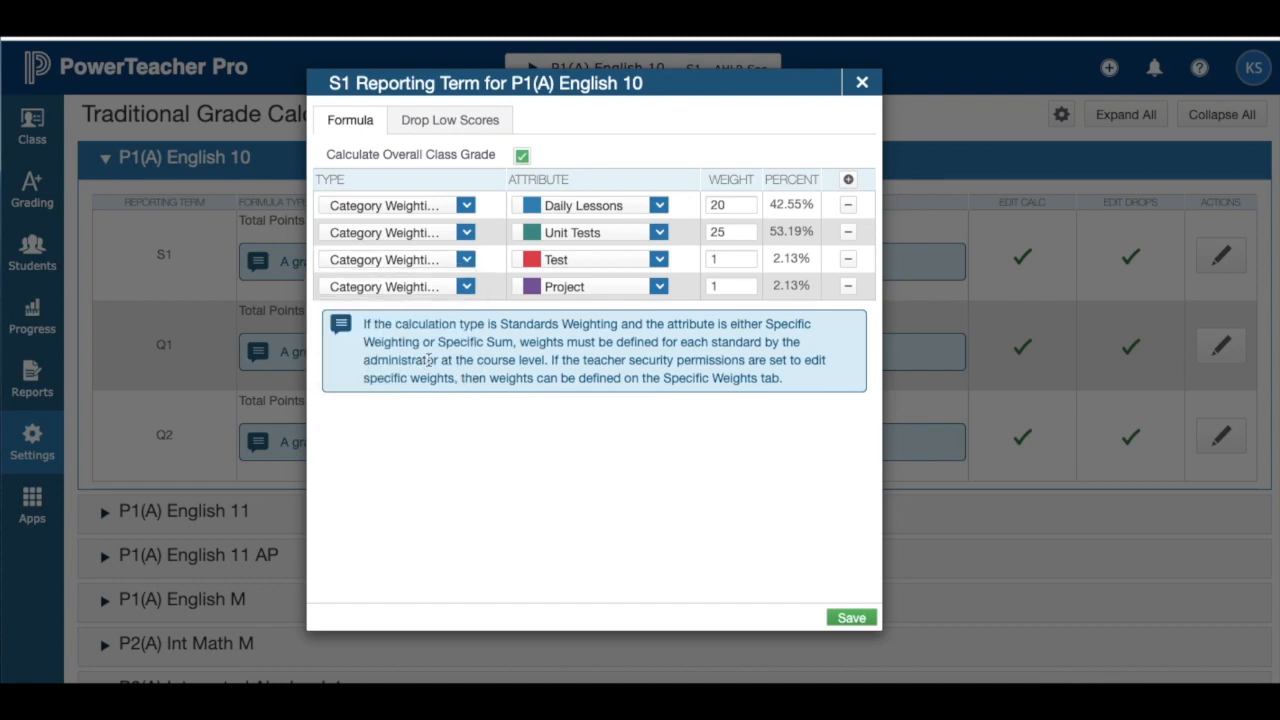
pyautogui.click(659, 259)
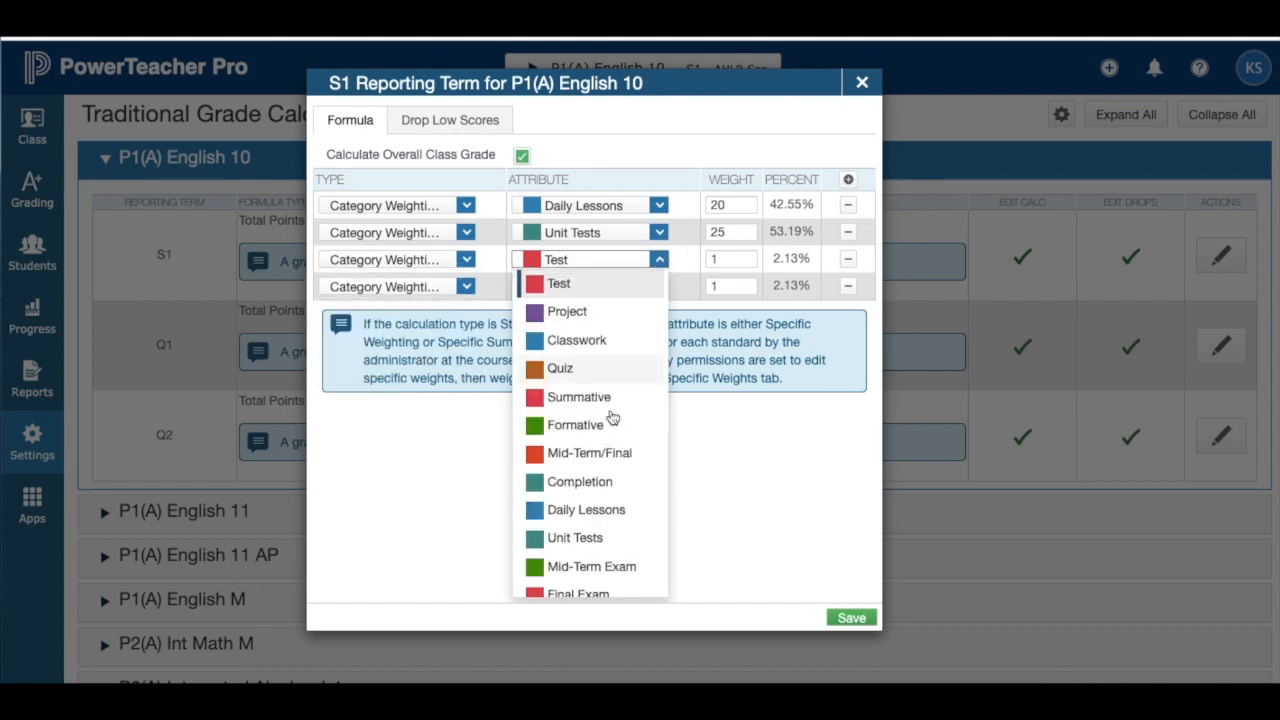
pyautogui.click(602, 569)
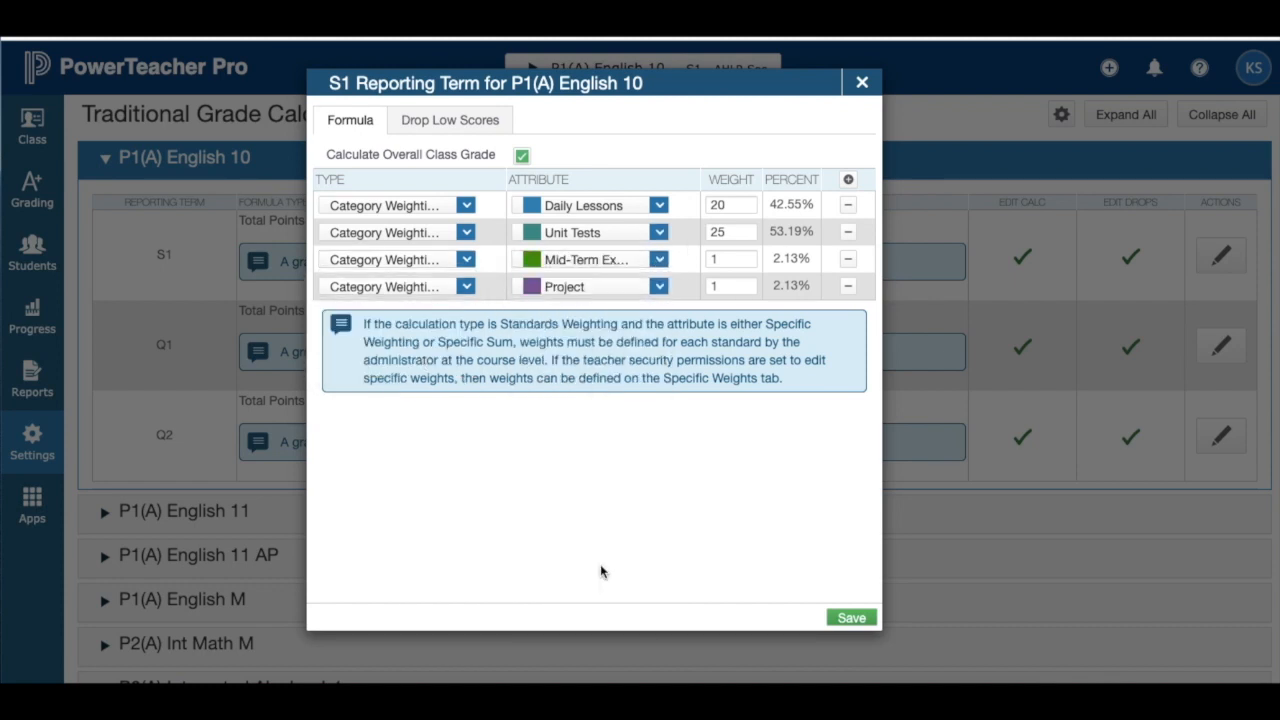
pyautogui.doubleClick(726, 259)
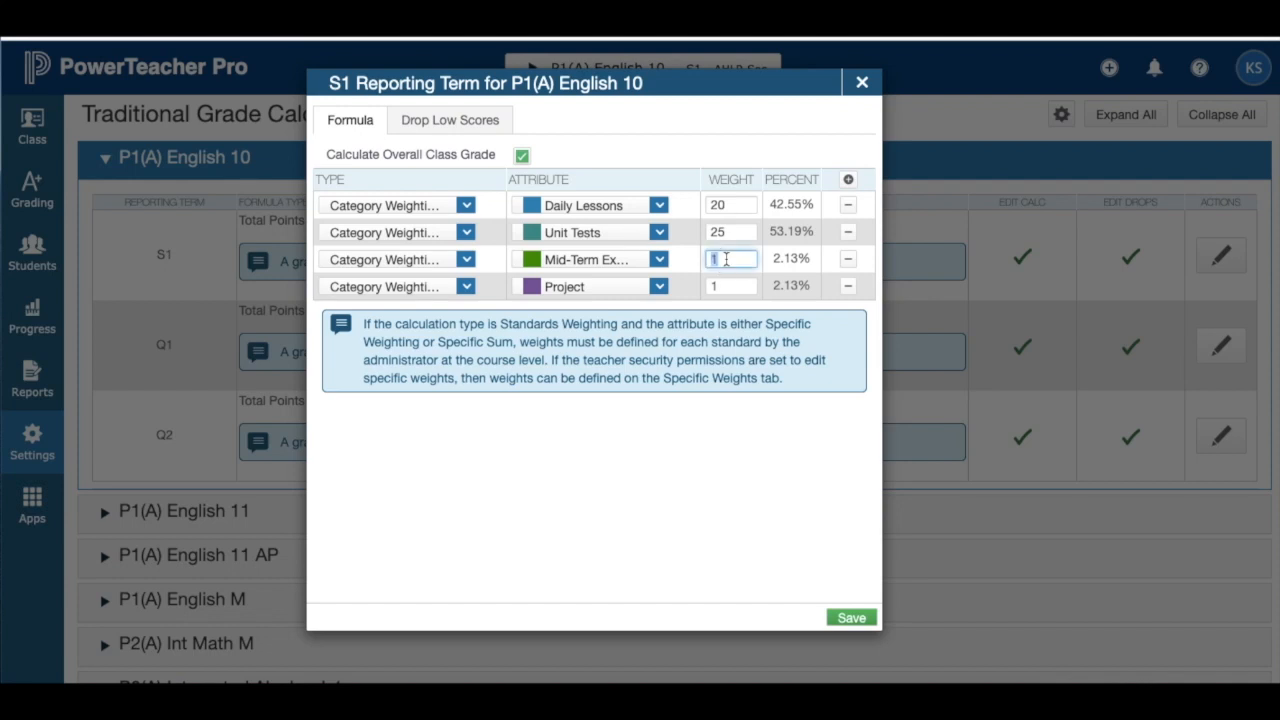
pyautogui.write('25')
pyautogui.press('Tab')
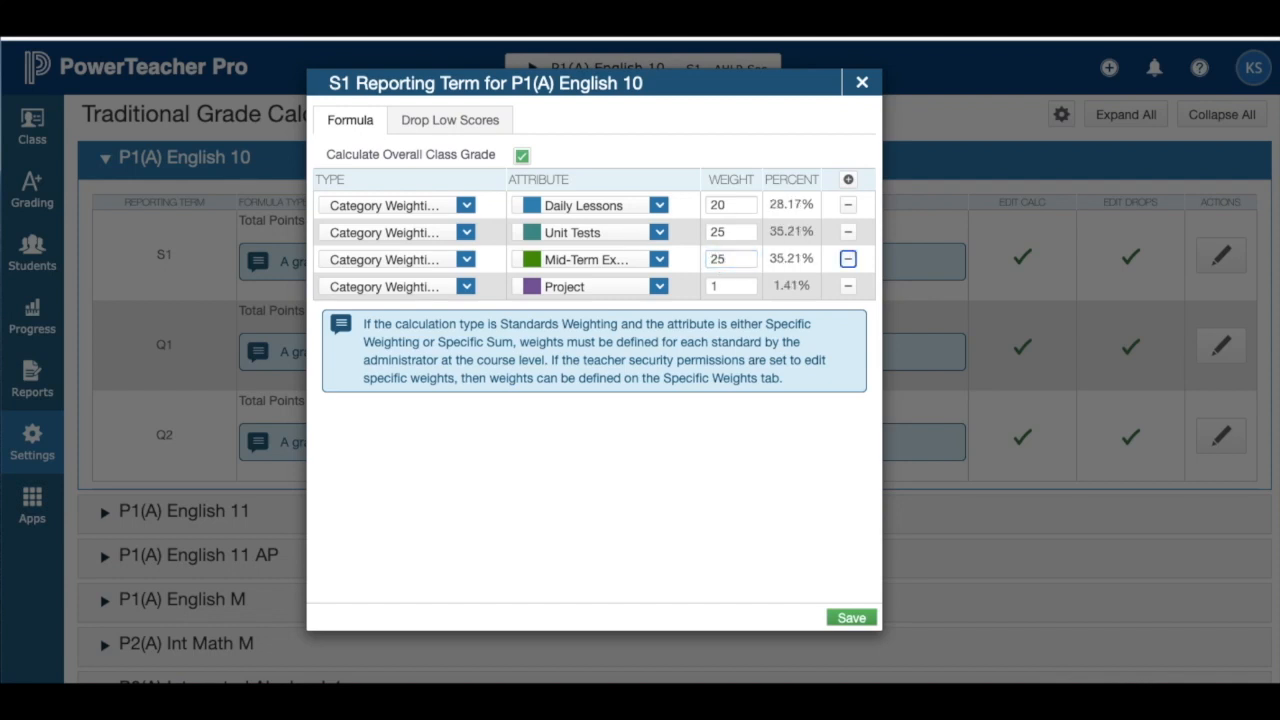
# - Set the fourth formula row to Category Weighting for Final Exam with a weight of 30 and save the S1 formula
pyautogui.click(463, 288)
pyautogui.click(450, 393)
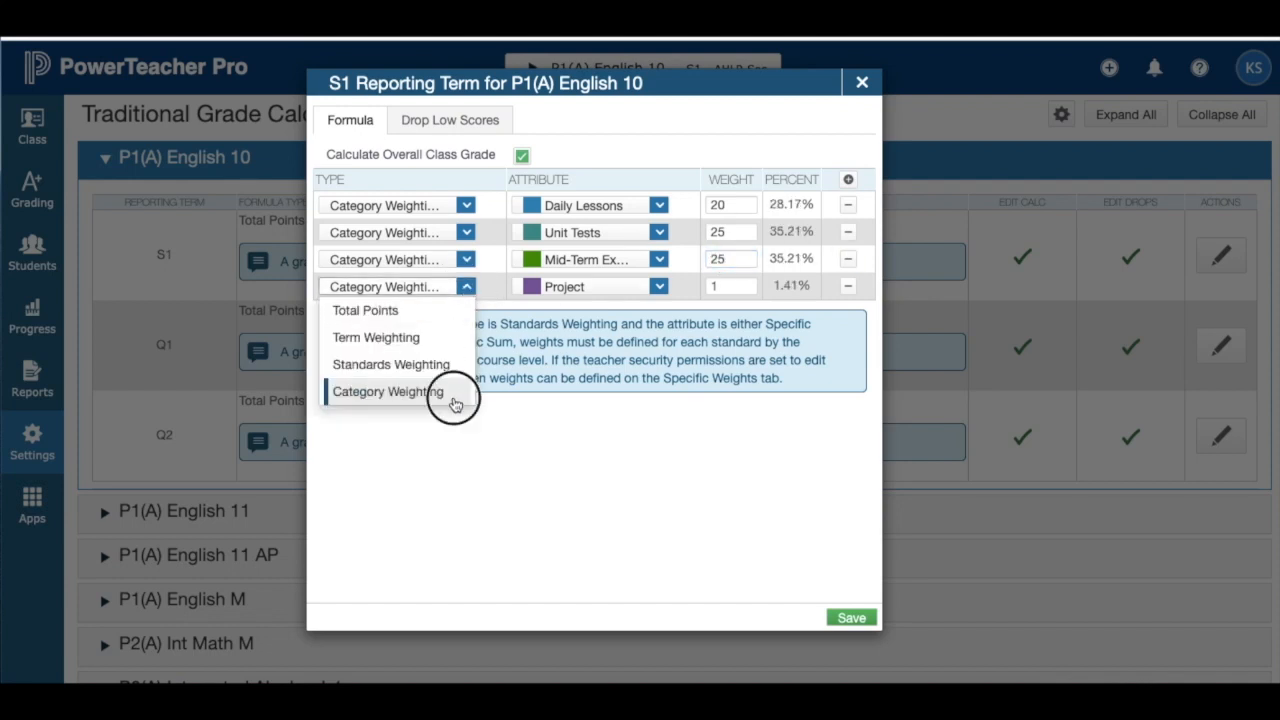
pyautogui.click(658, 286)
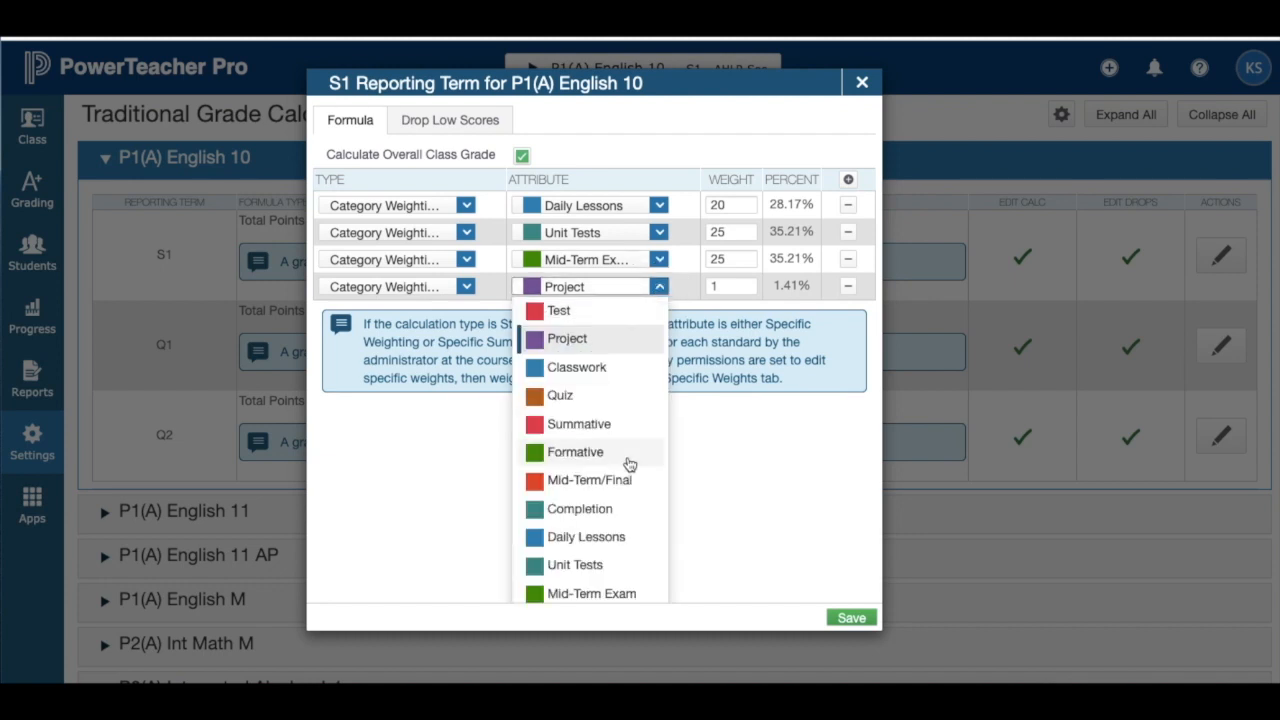
pyautogui.scroll(-1, 627, 452)
pyautogui.scroll(-1, 628, 450)
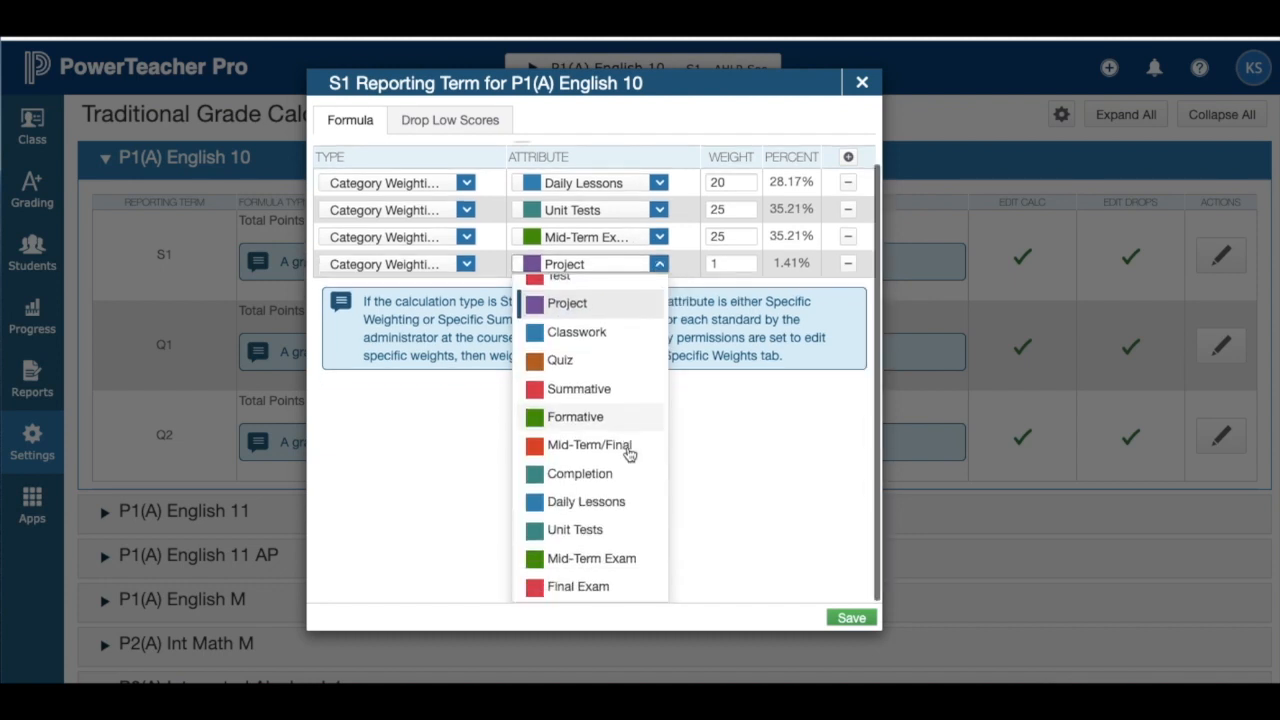
pyautogui.click(571, 590)
pyautogui.doubleClick(721, 286)
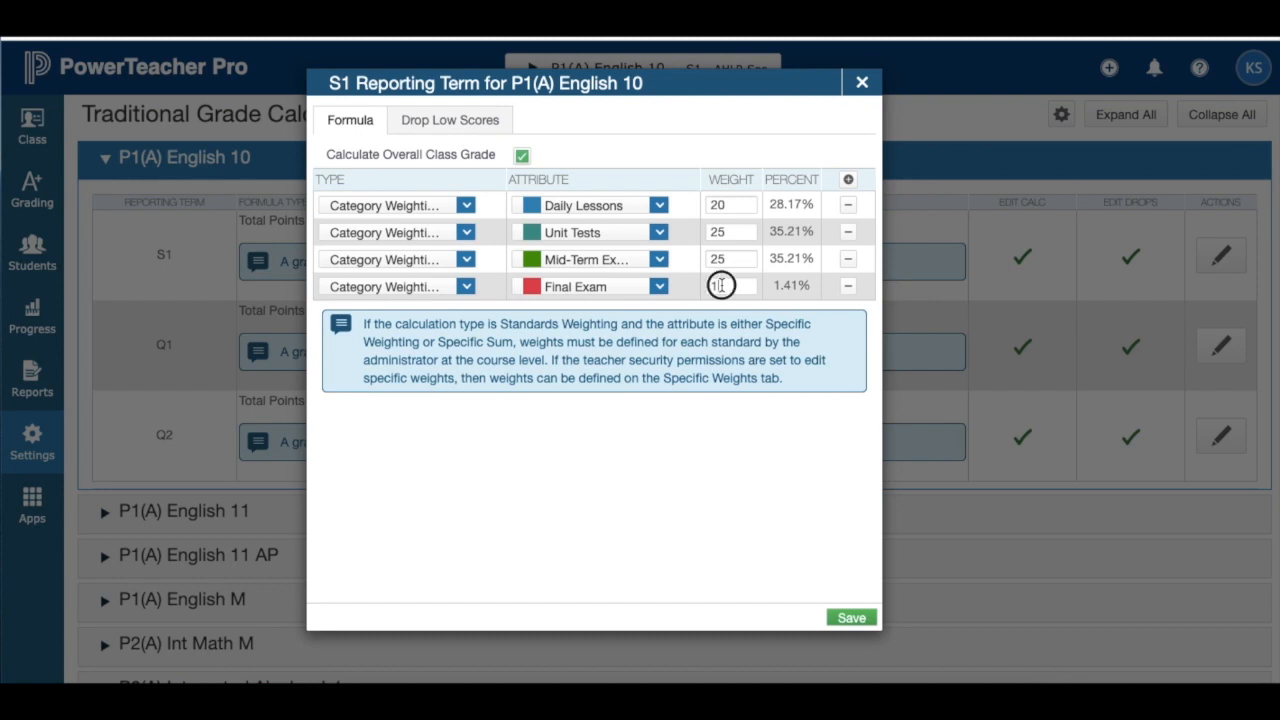
pyautogui.write('30')
pyautogui.press('Tab')
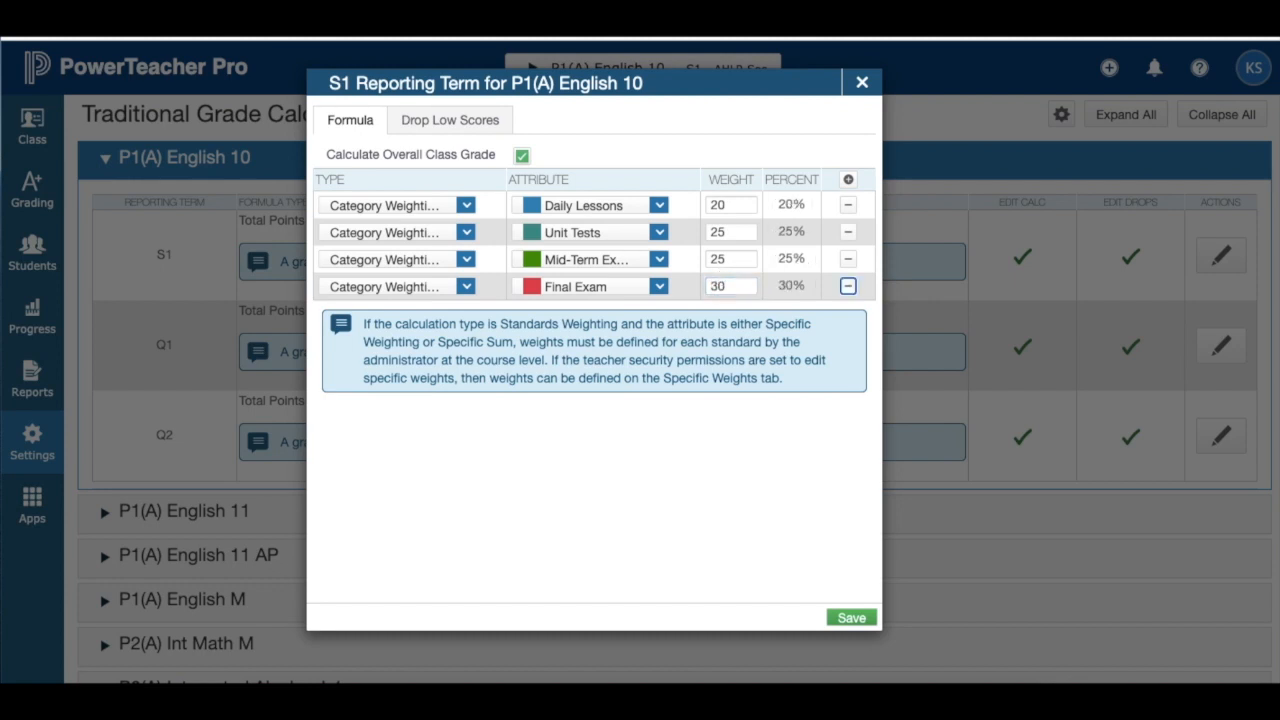
pyautogui.click(852, 619)
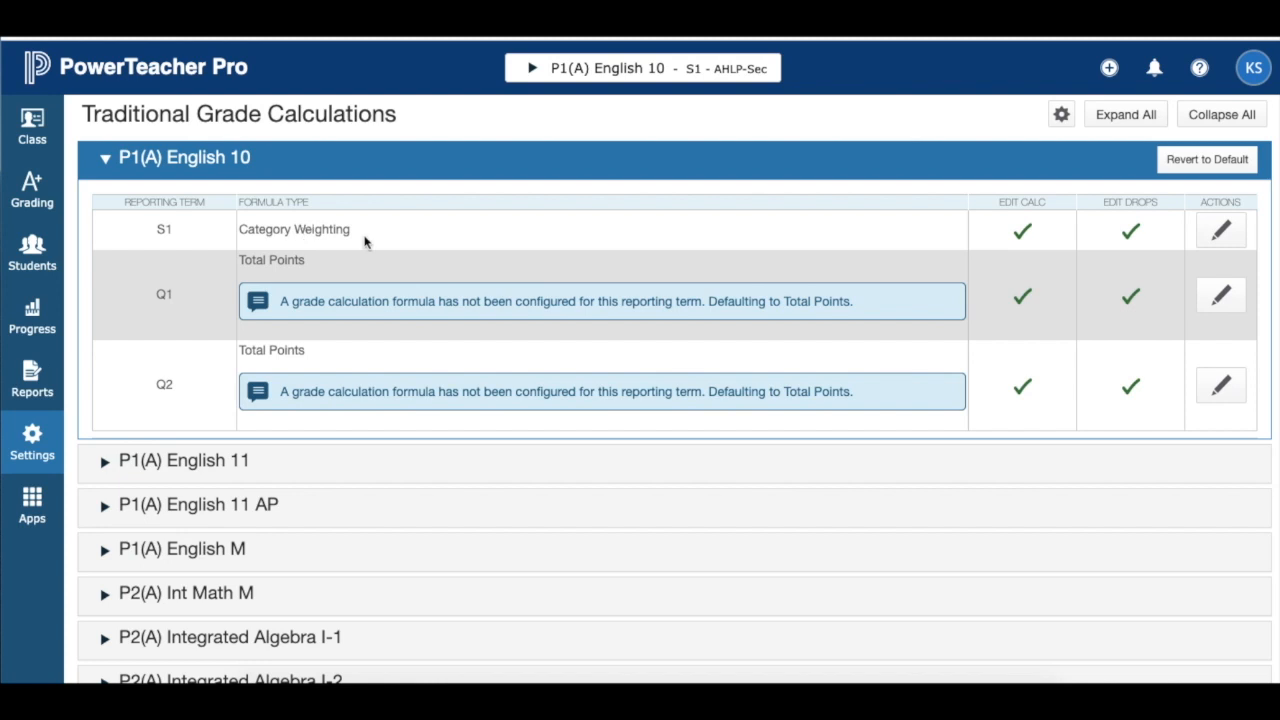
# - Expand P1(A) English 11 and examine the formula types of its reporting terms
pyautogui.click(106, 463)
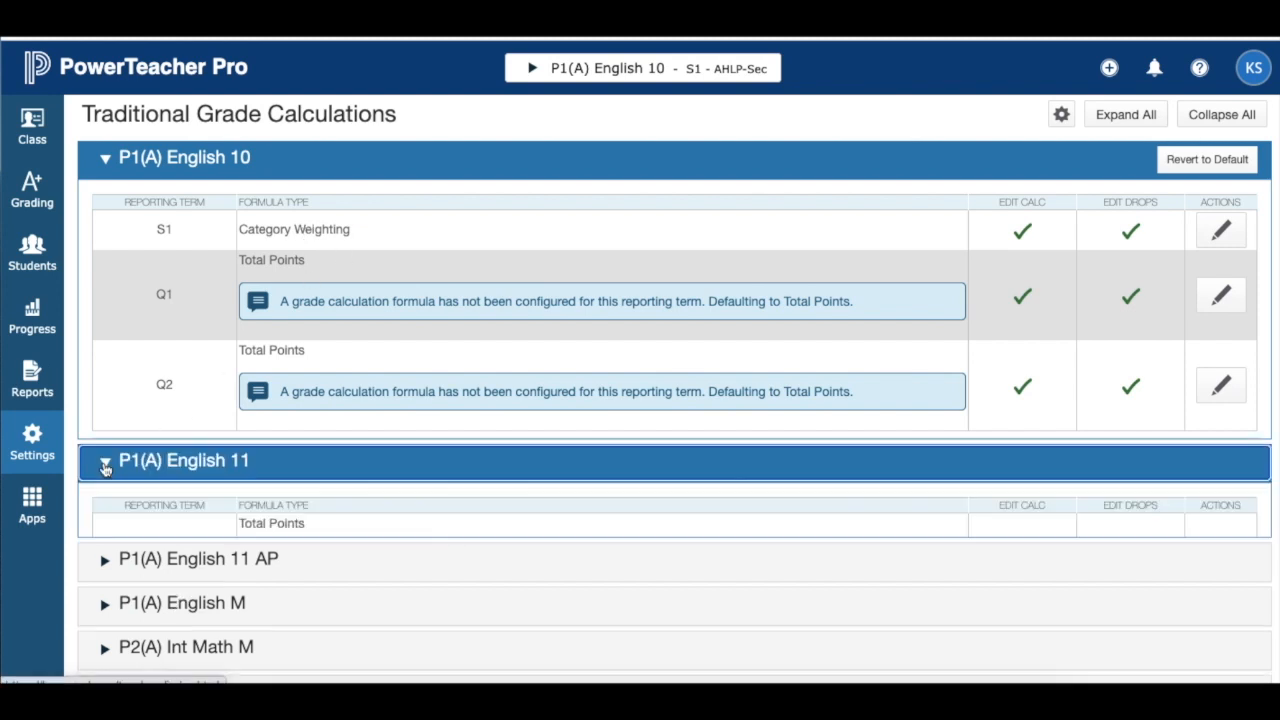
pyautogui.scroll(-2, 153, 470)
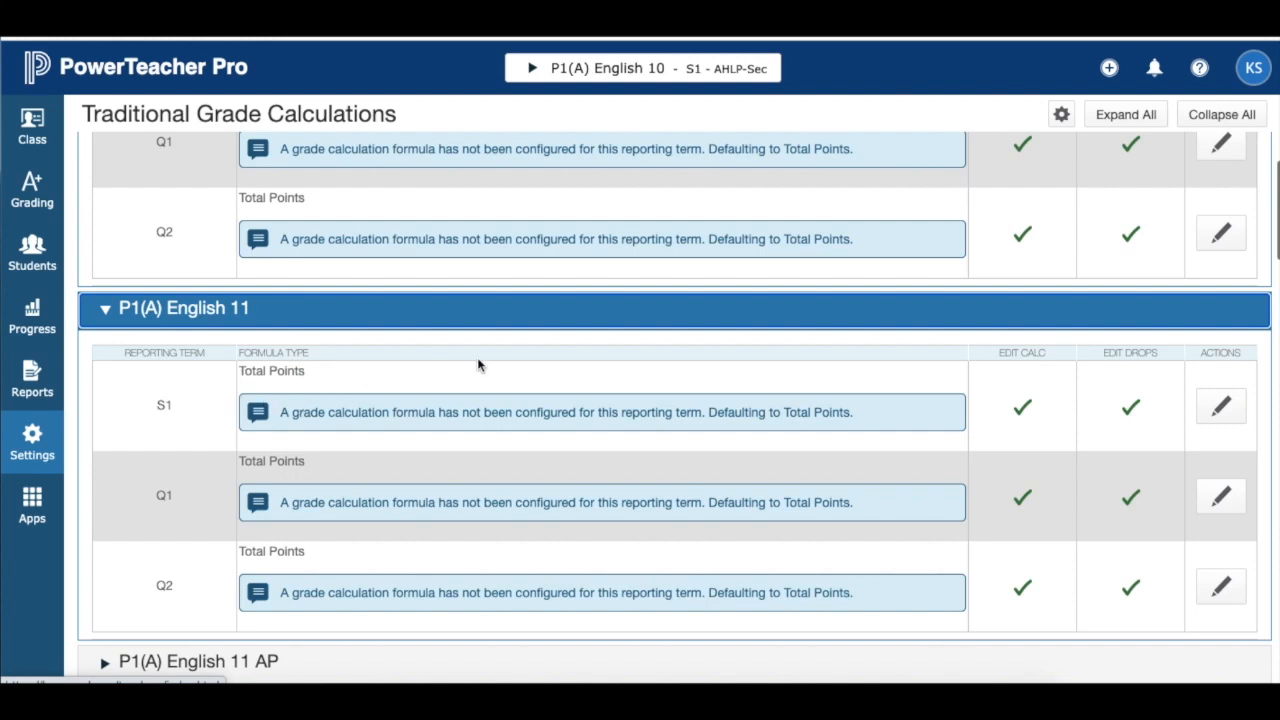
pyautogui.scroll(1, 697, 318)
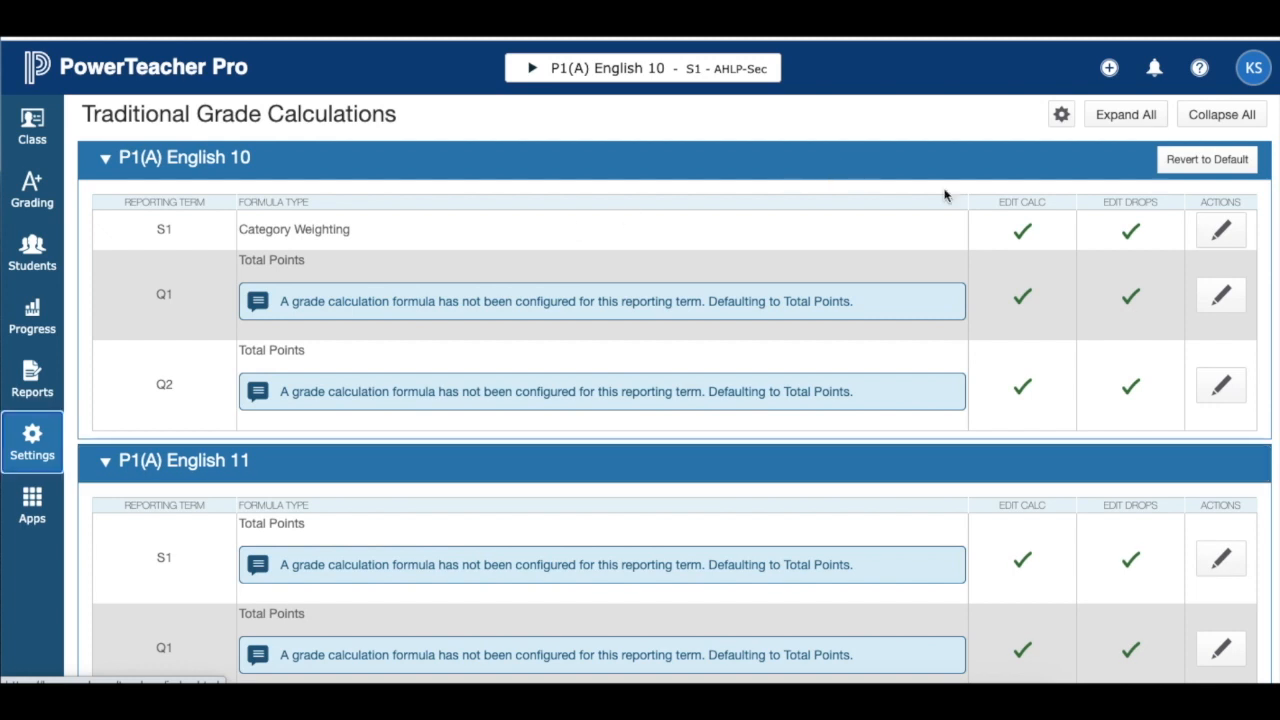
# - Start copying traditional grade calculations to another class, with P1(A) English 10 from Semester 1 as the source class
pyautogui.click(1062, 116)
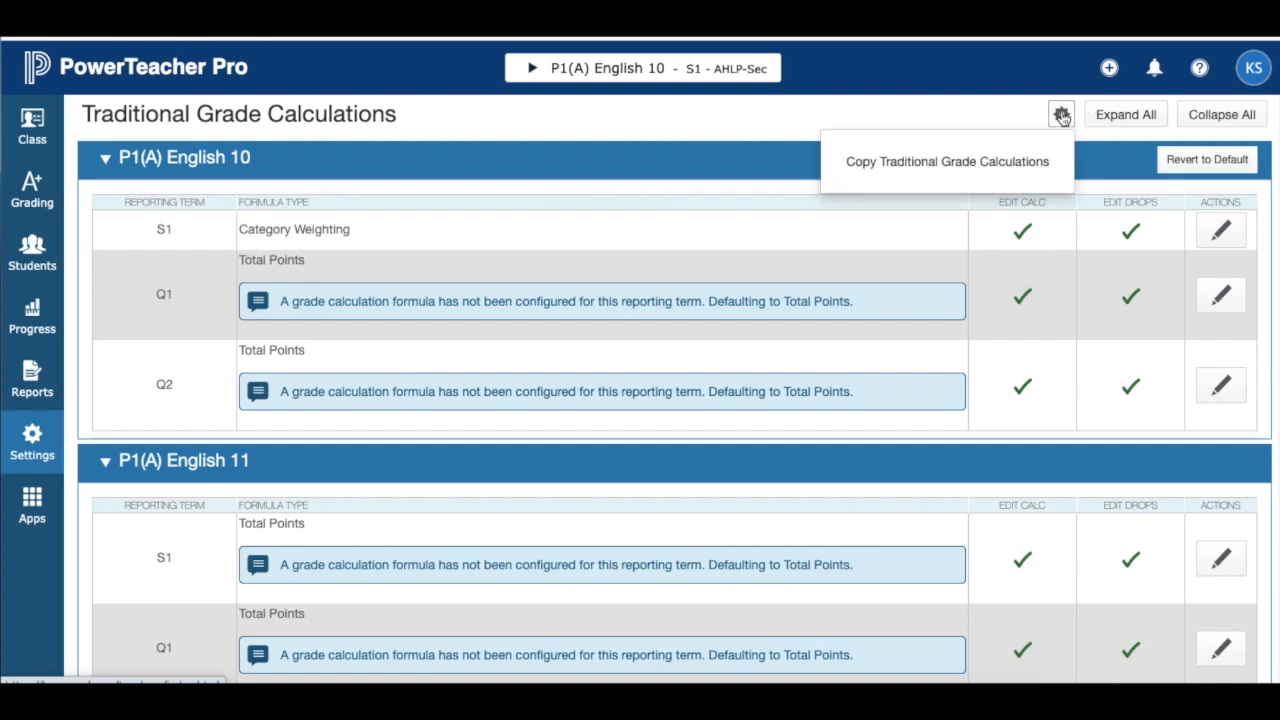
pyautogui.click(929, 164)
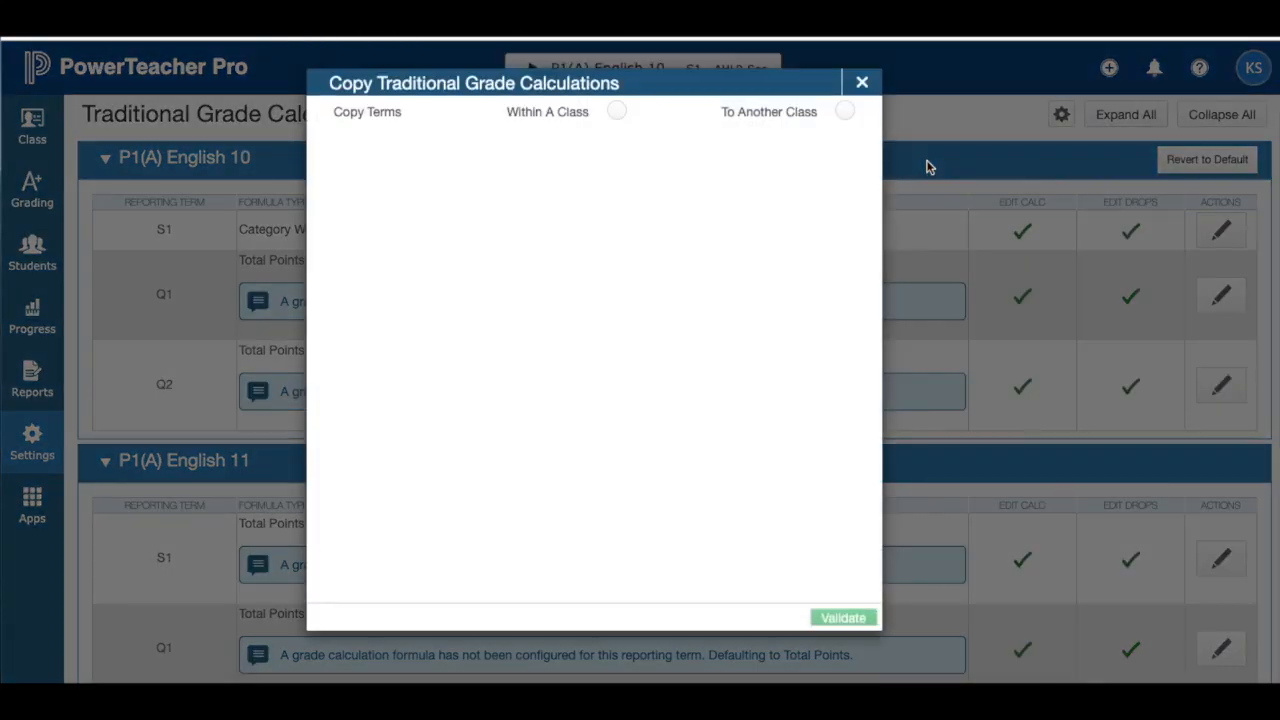
pyautogui.click(845, 113)
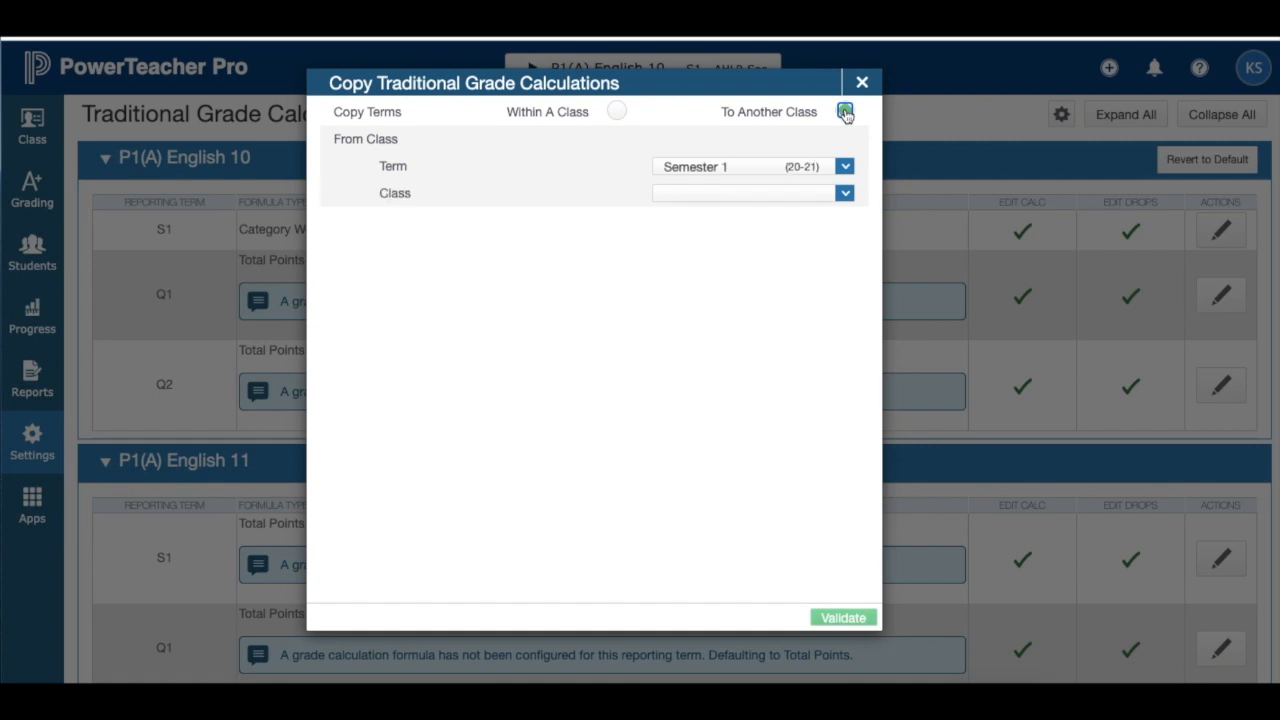
pyautogui.click(845, 195)
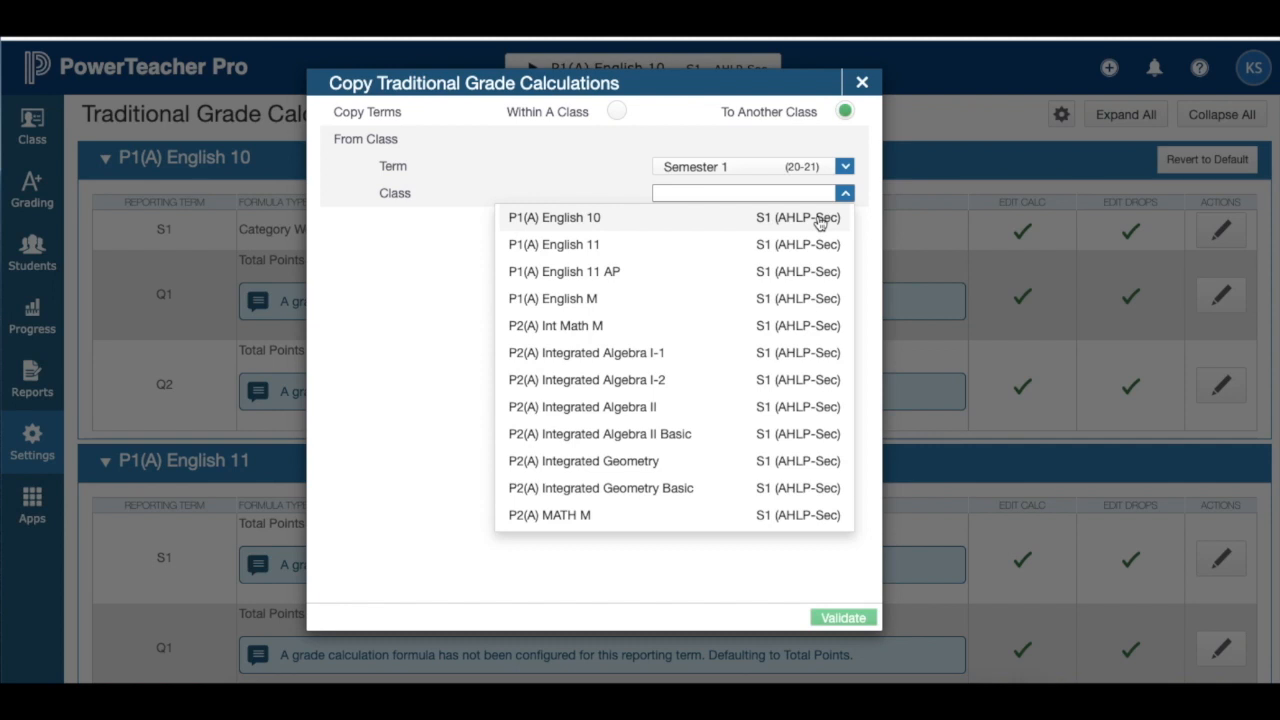
pyautogui.click(819, 219)
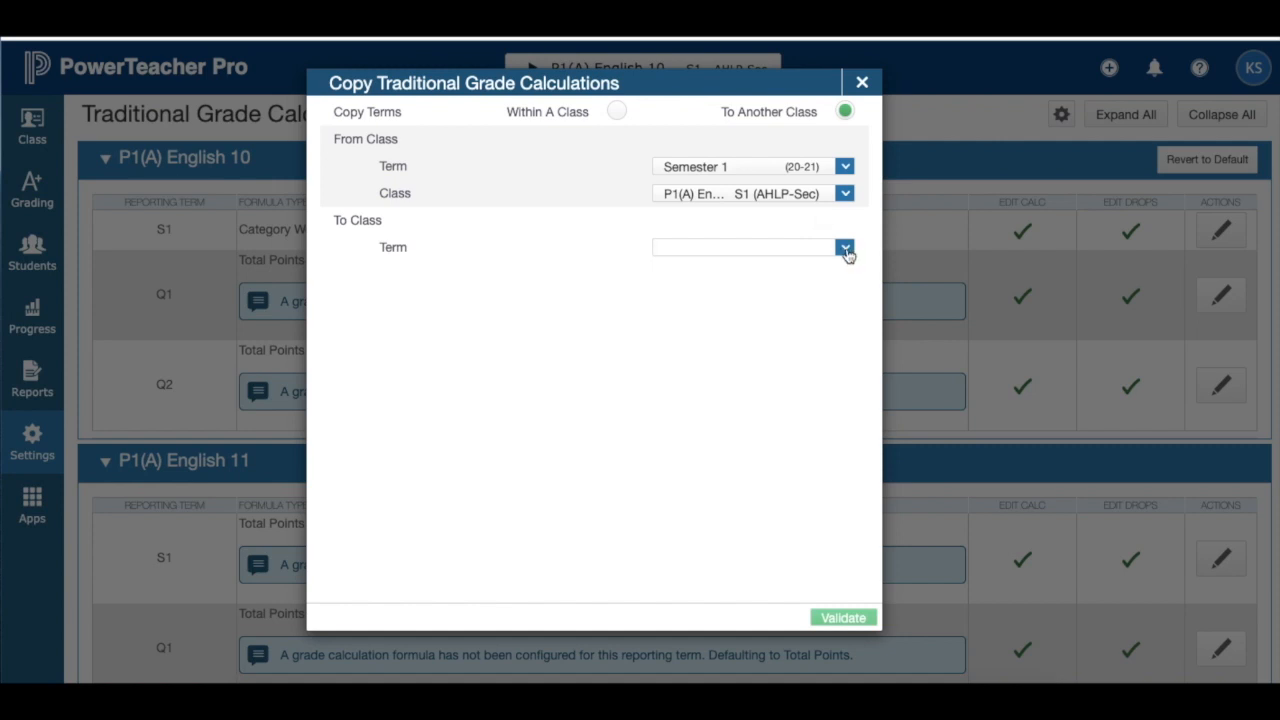
# - Set the destination term to Semester 1 and select all classes except ADV(A) Advisory as copy targets
pyautogui.click(845, 249)
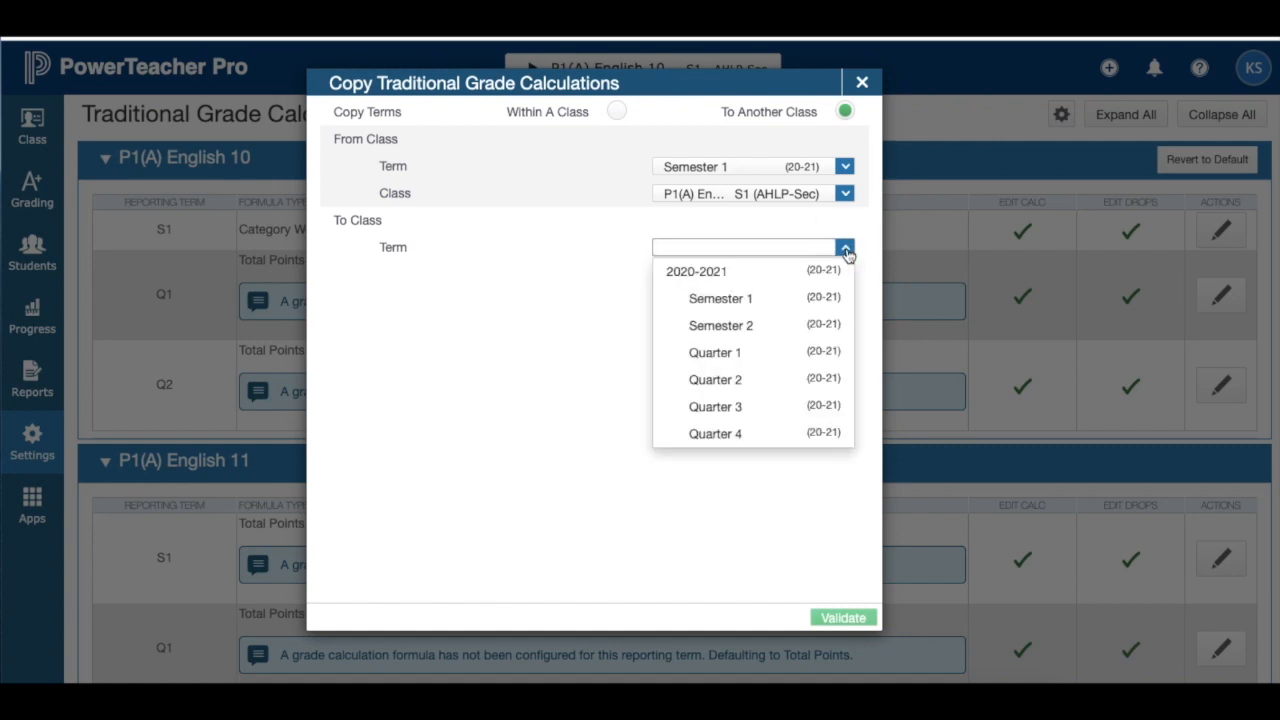
pyautogui.click(836, 302)
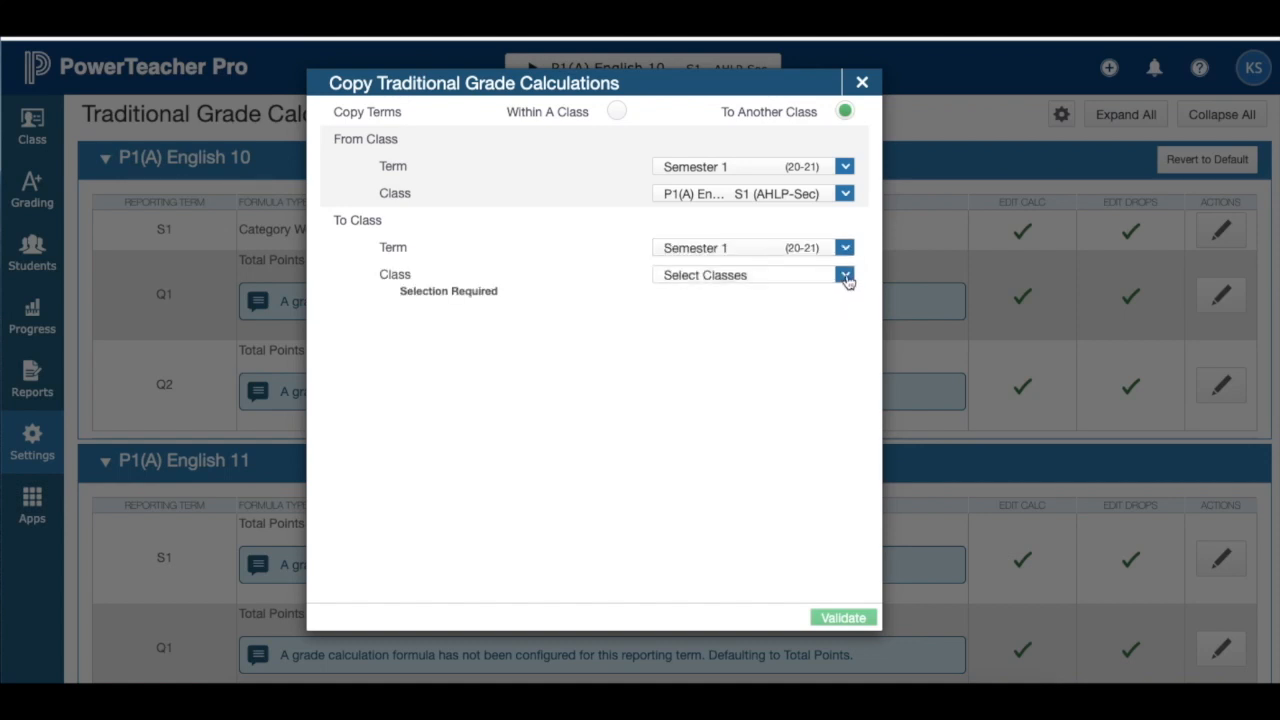
pyautogui.click(845, 276)
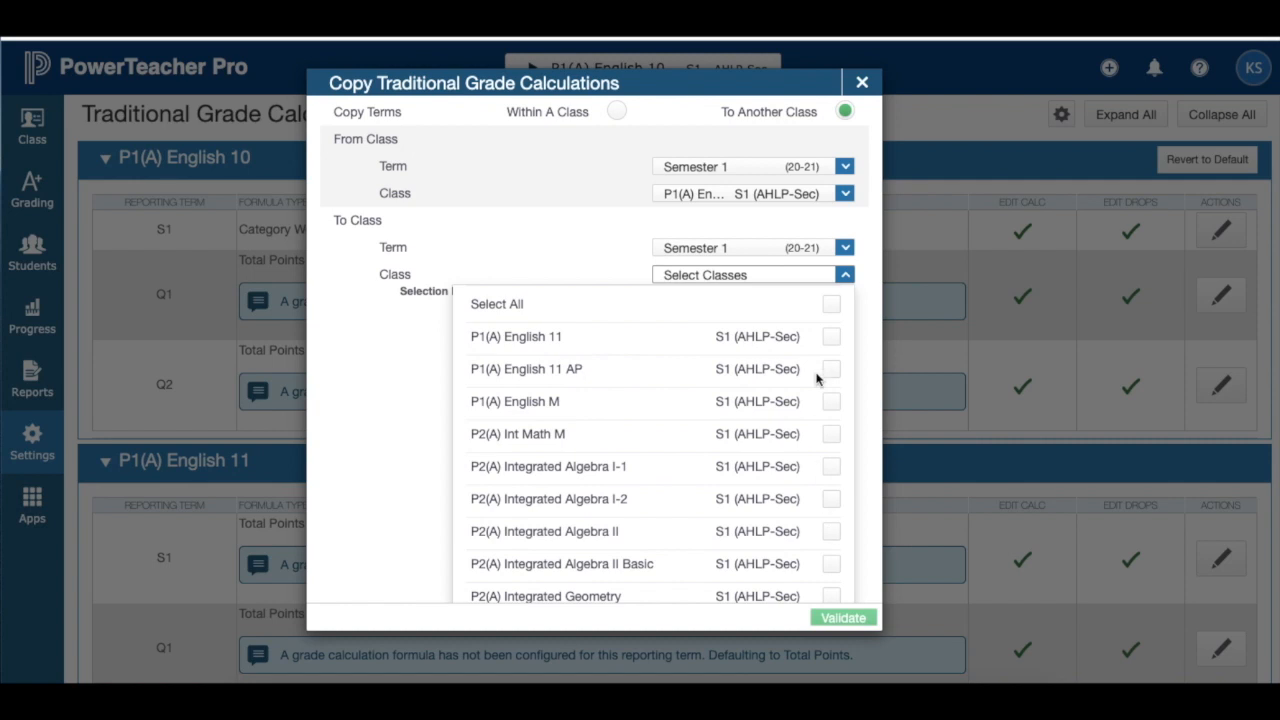
pyautogui.click(833, 305)
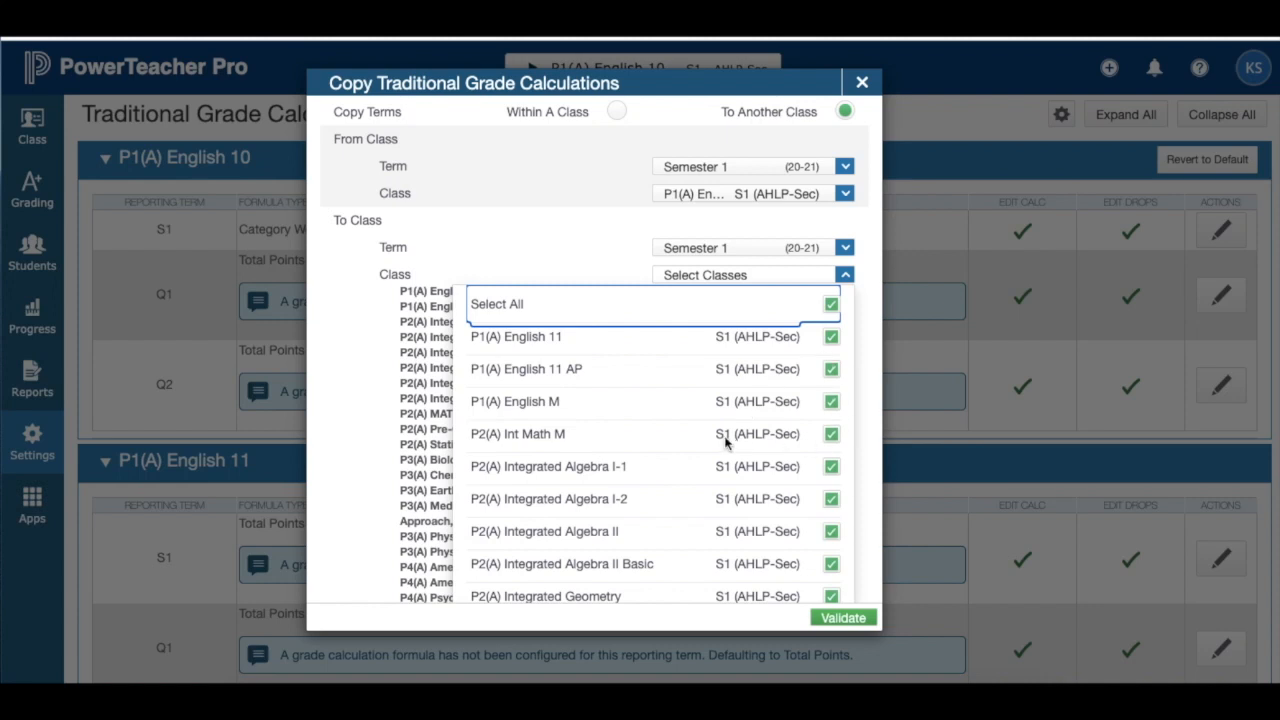
pyautogui.scroll(-5, 726, 443)
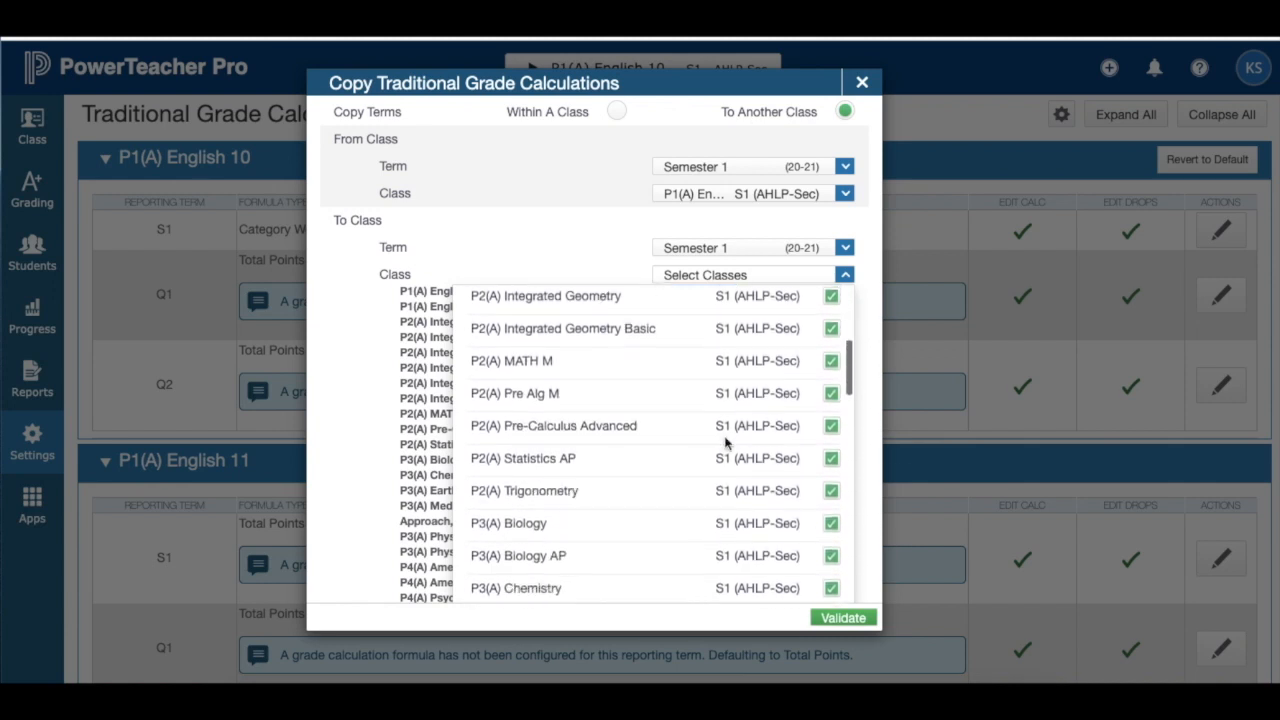
pyautogui.scroll(-5, 726, 443)
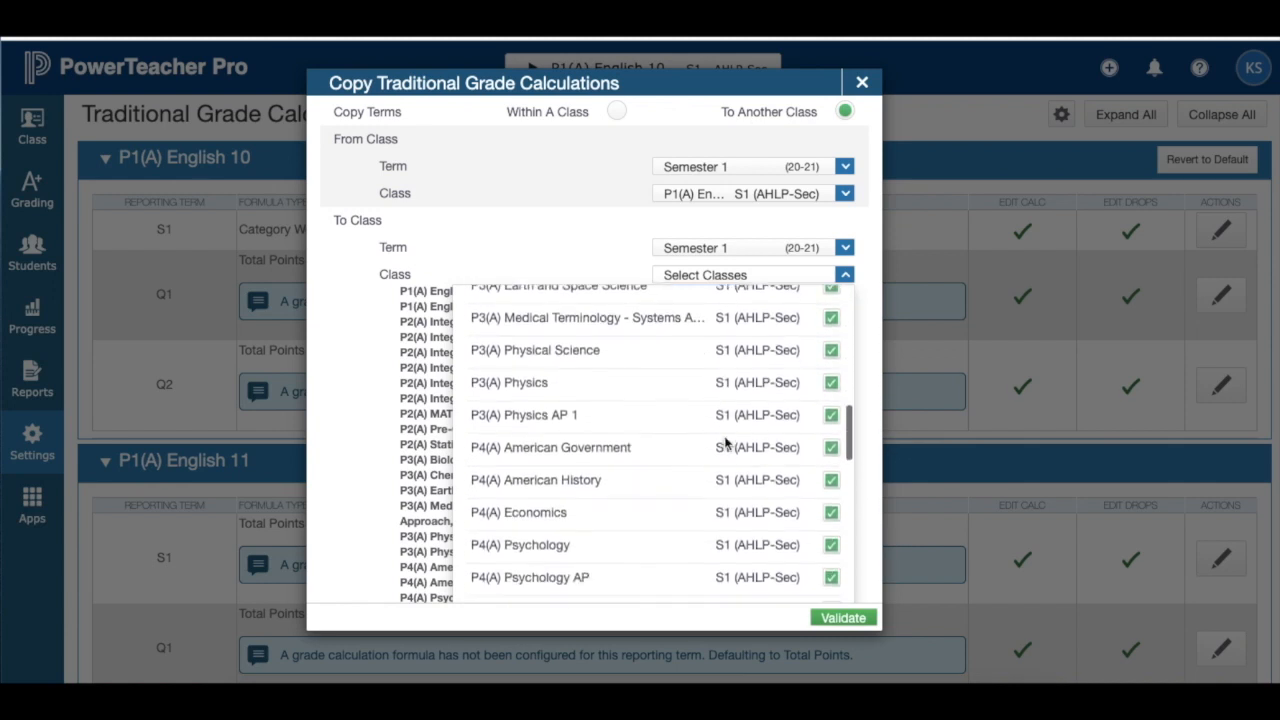
pyautogui.scroll(-5, 726, 443)
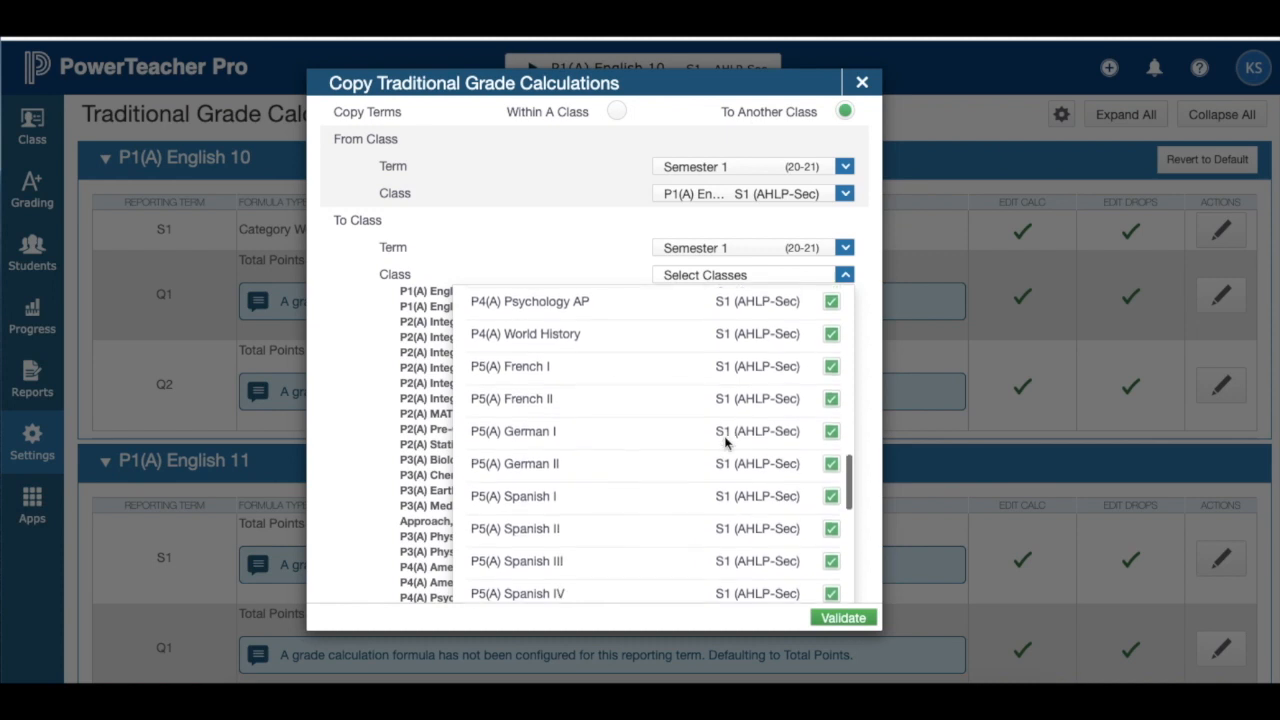
pyautogui.scroll(-5, 726, 443)
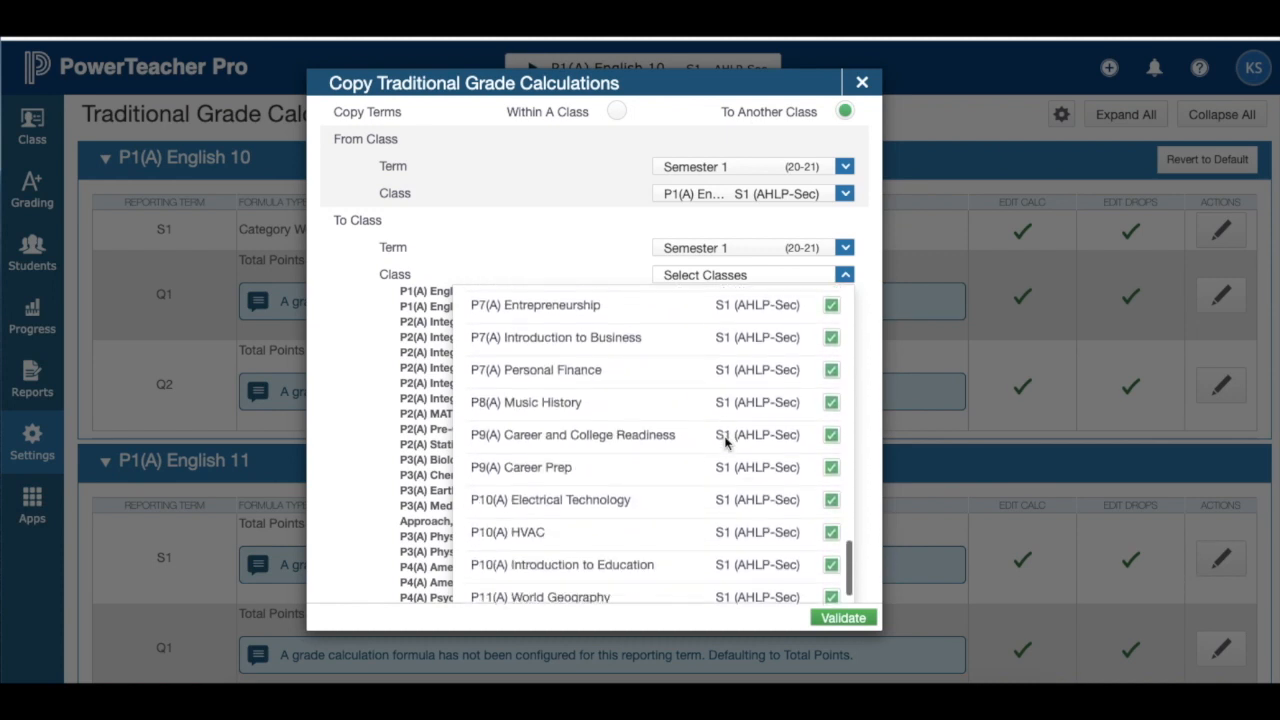
pyautogui.scroll(-2, 726, 443)
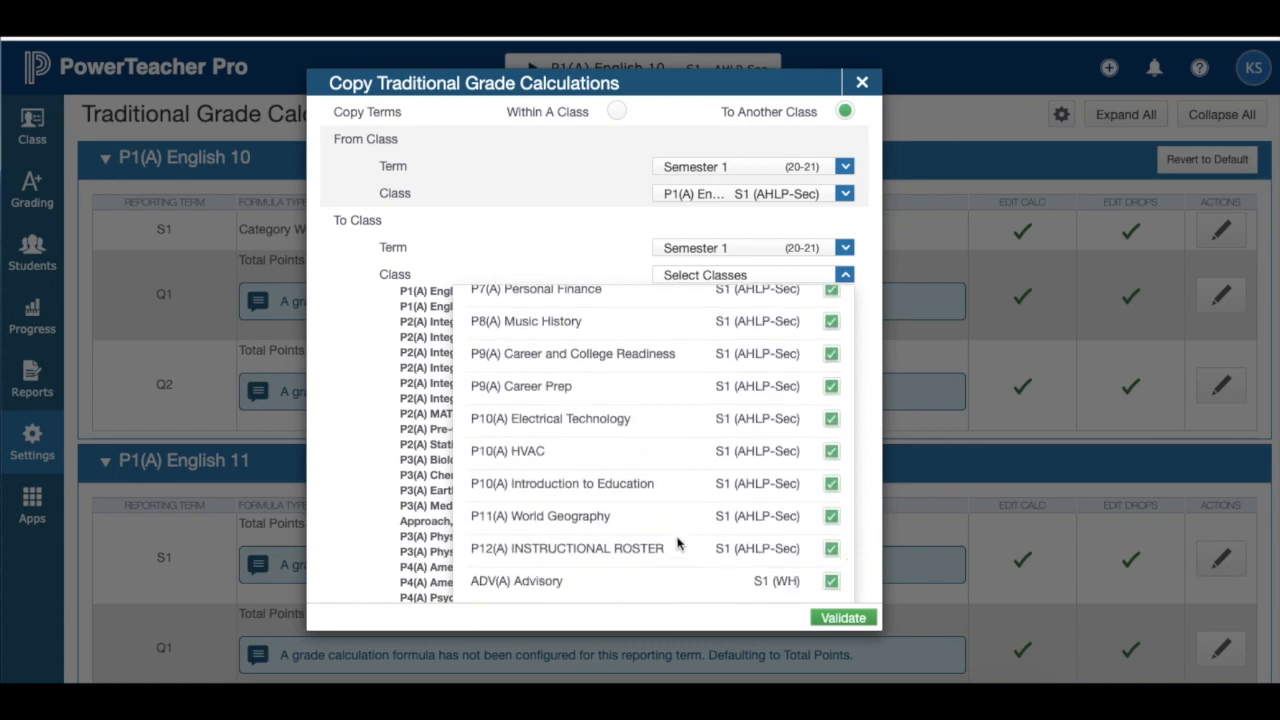
pyautogui.click(831, 583)
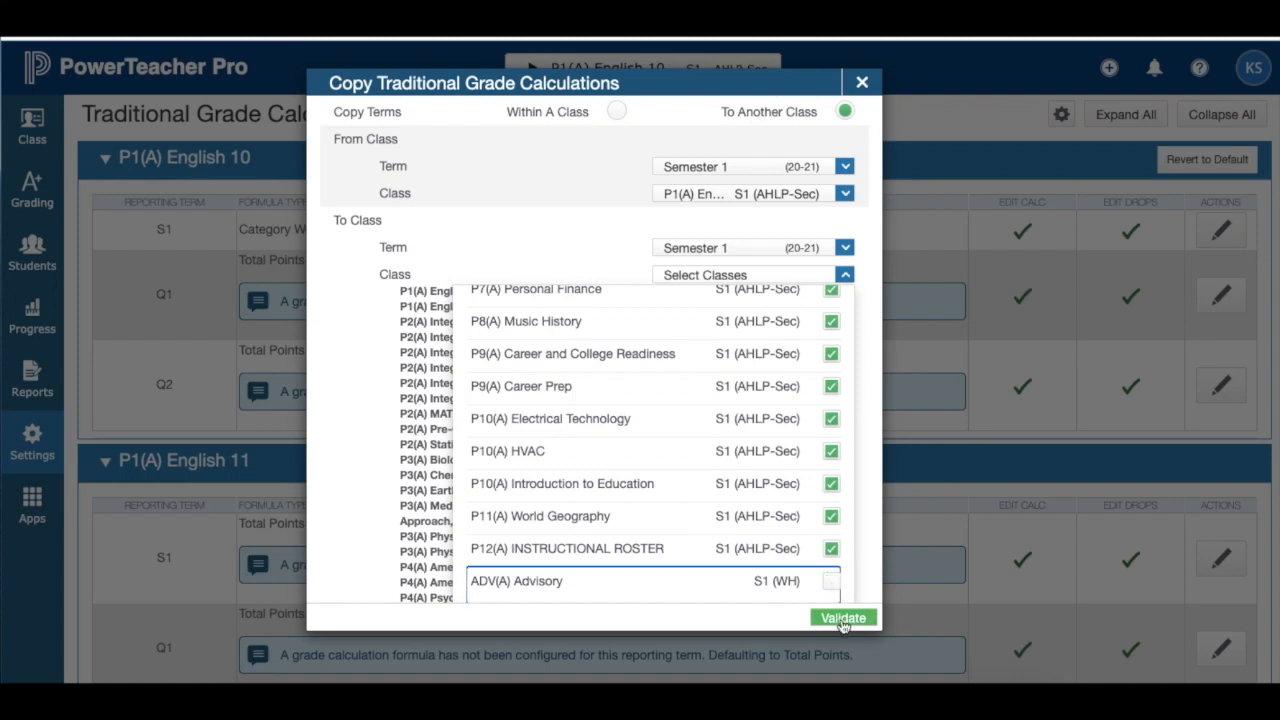
# - Validate the copy settings, review the summary and copy the grade calculations to the selected classes
pyautogui.click(842, 619)
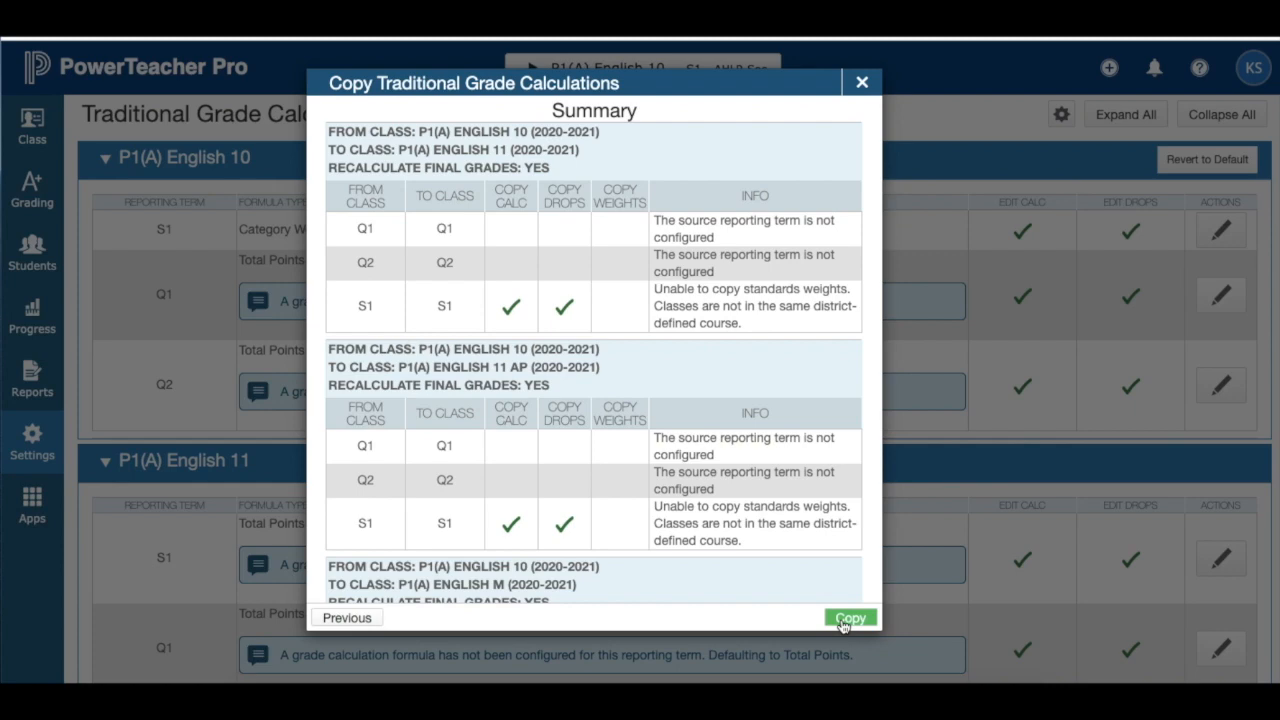
pyautogui.scroll(-3, 768, 430)
pyautogui.scroll(-2, 768, 430)
pyautogui.scroll(4, 780, 445)
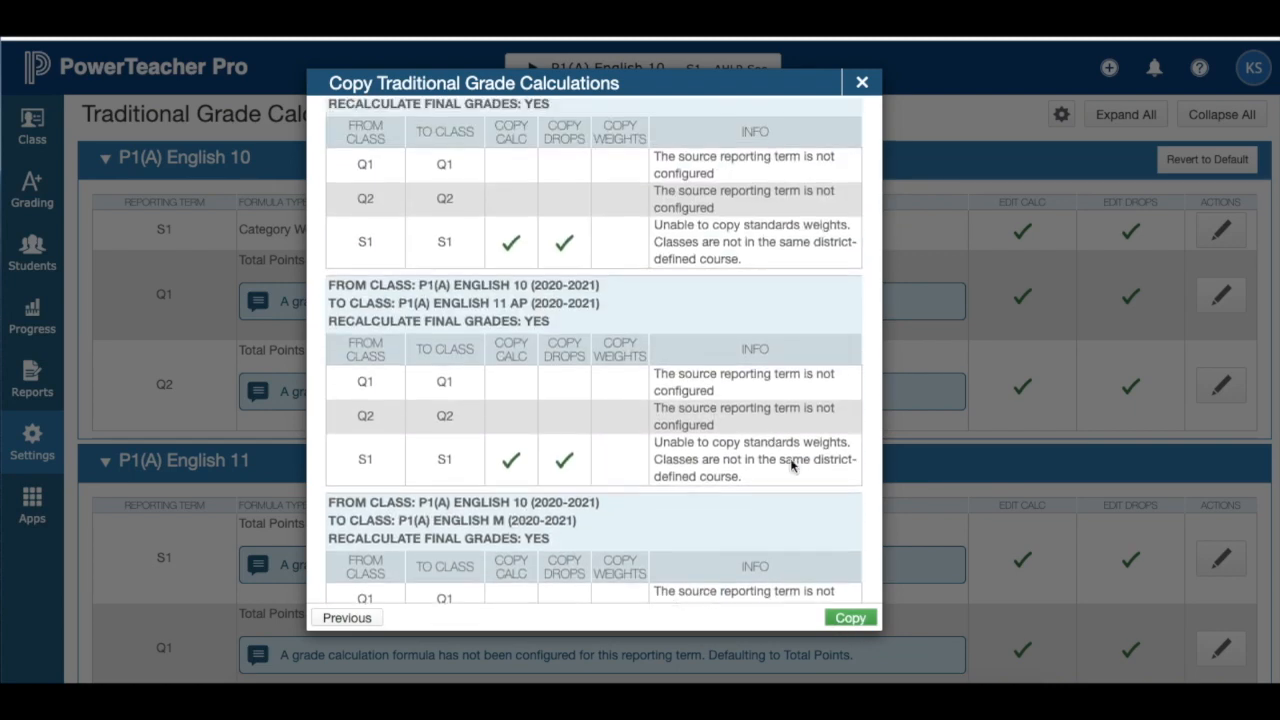
pyautogui.click(846, 620)
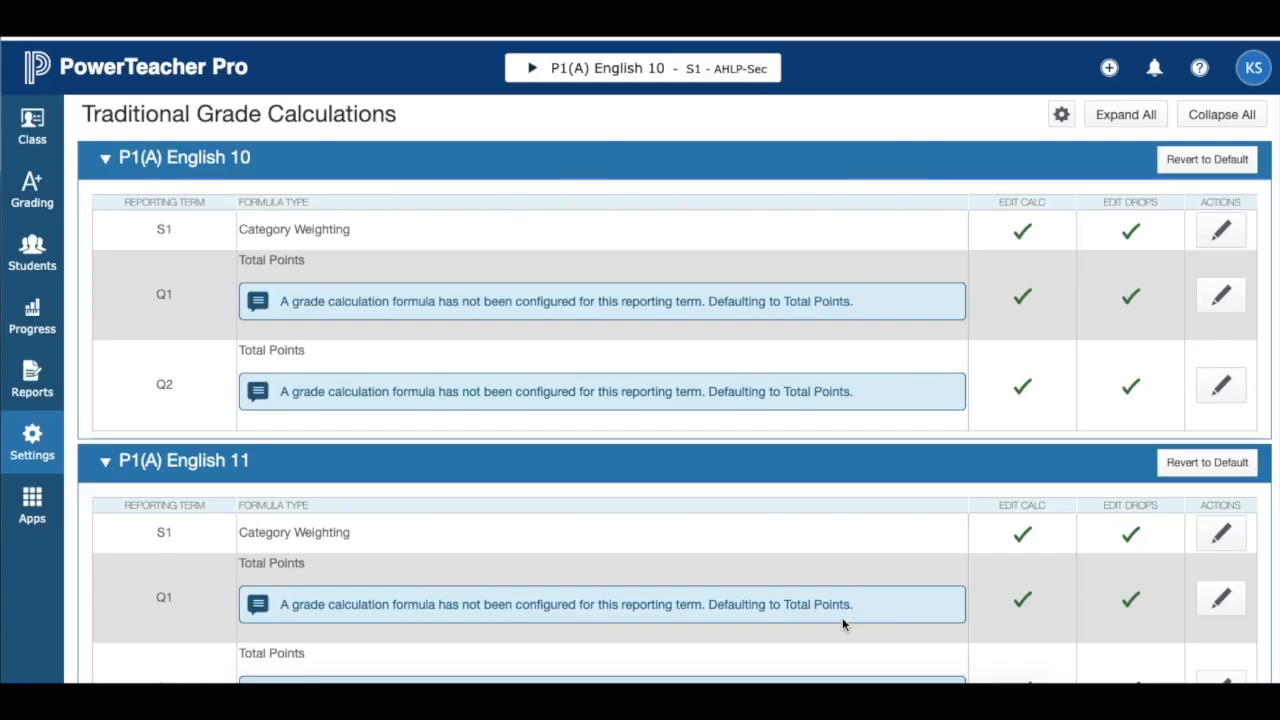
# - Check the S1 formula type in the classes that received the copied grade calculation
pyautogui.scroll(-3, 684, 510)
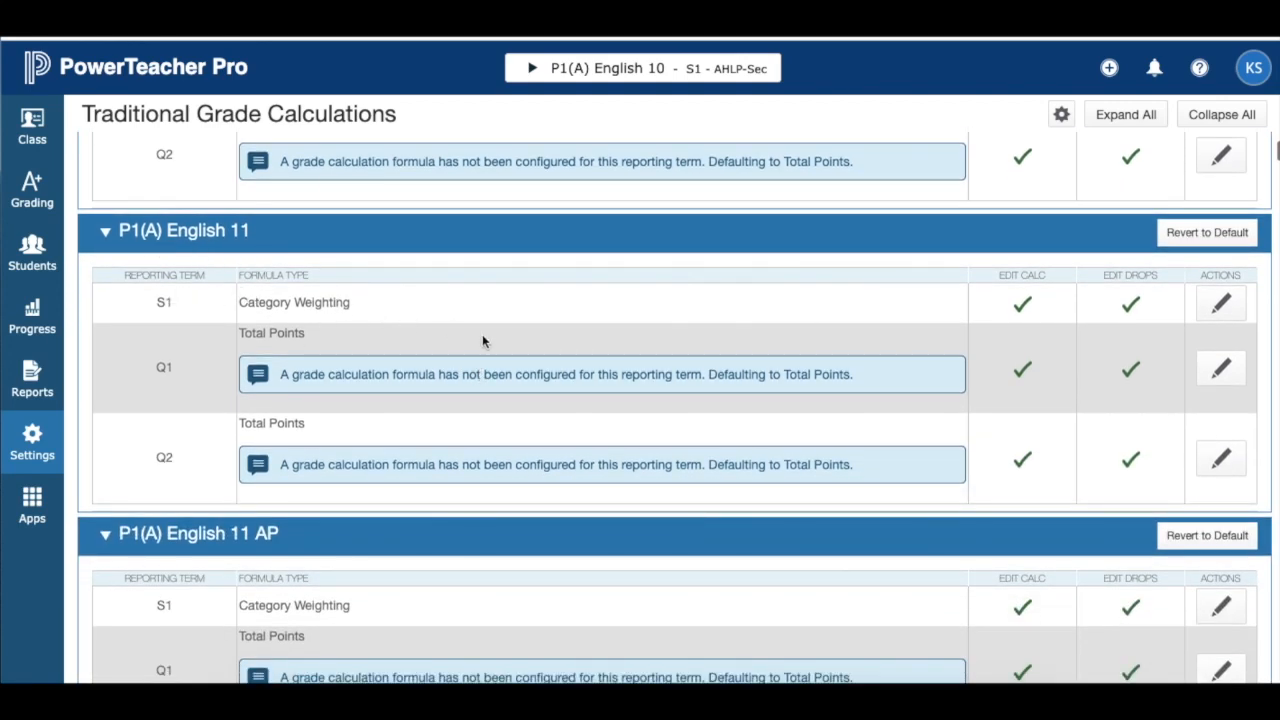
pyautogui.scroll(-3, 482, 340)
pyautogui.scroll(-3, 482, 342)
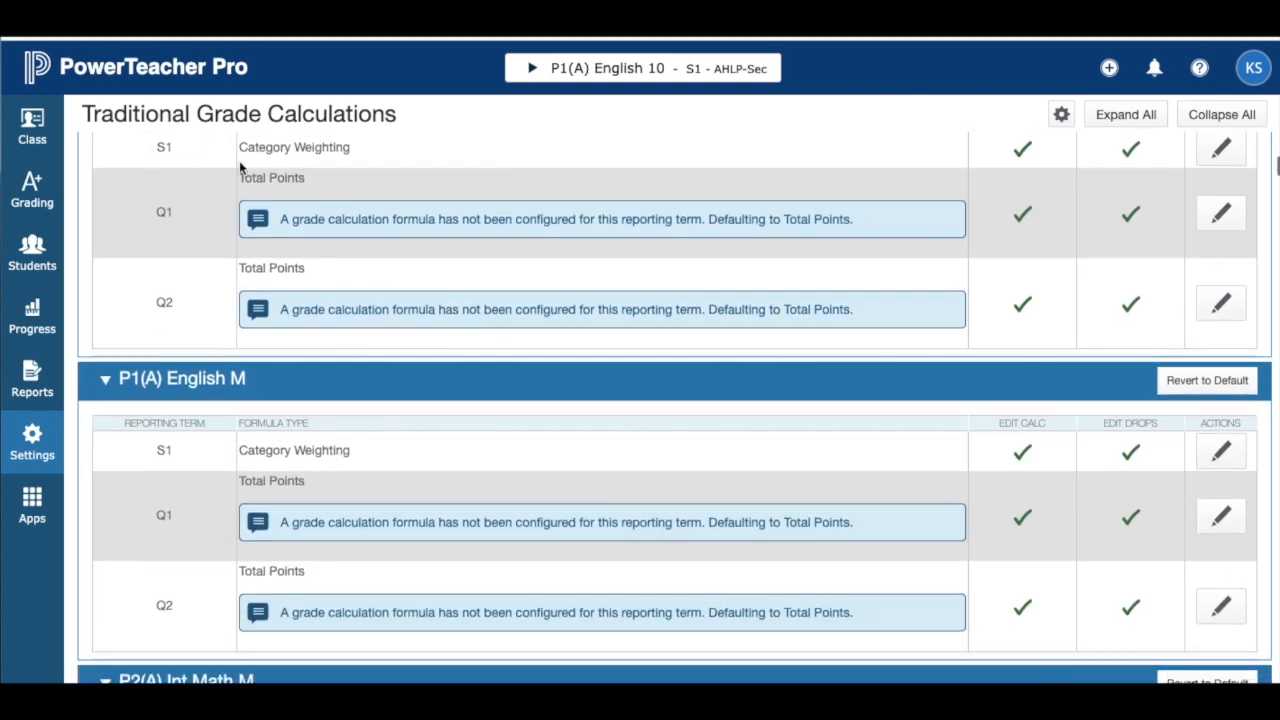
pyautogui.scroll(-3, 533, 237)
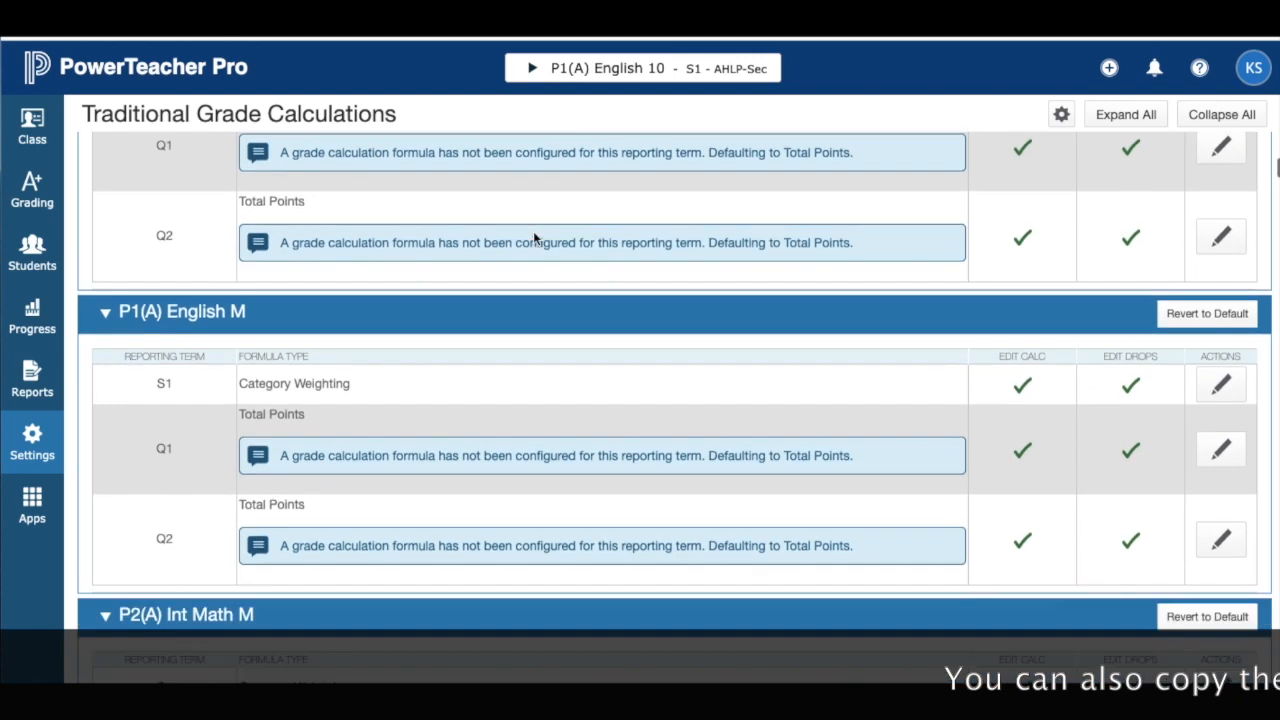
pyautogui.scroll(6, 533, 237)
pyautogui.scroll(3, 533, 237)
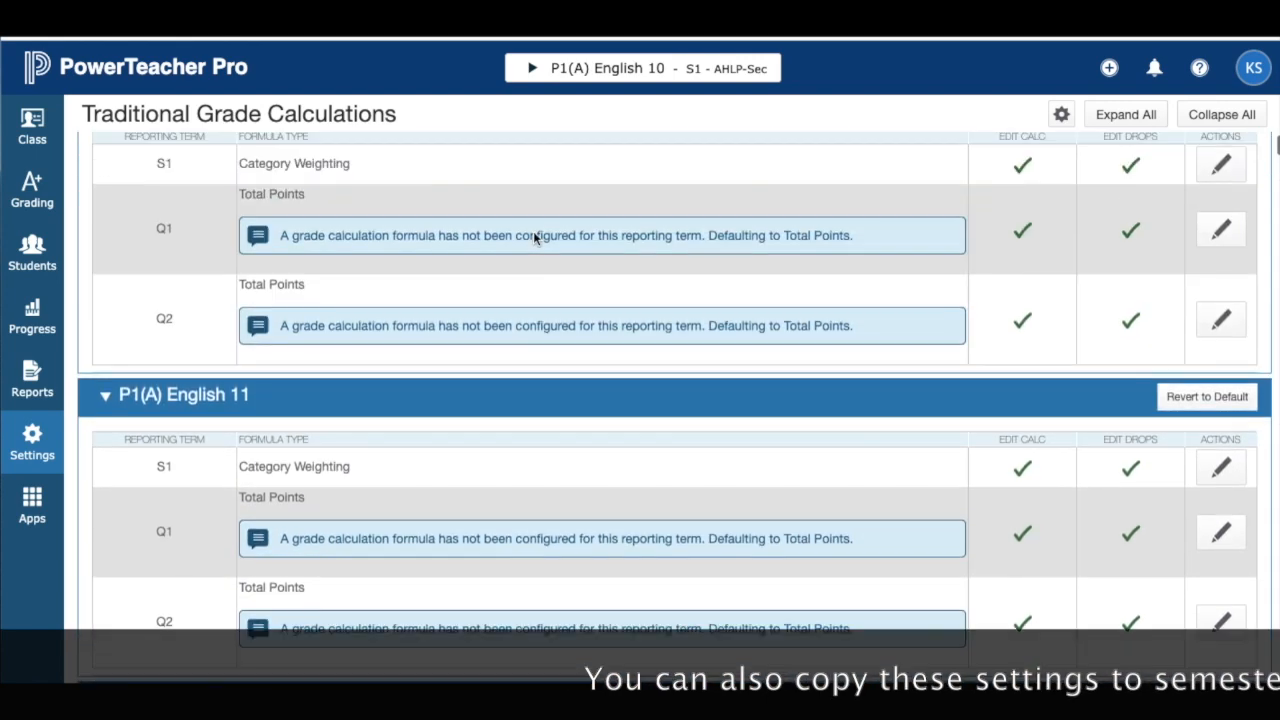